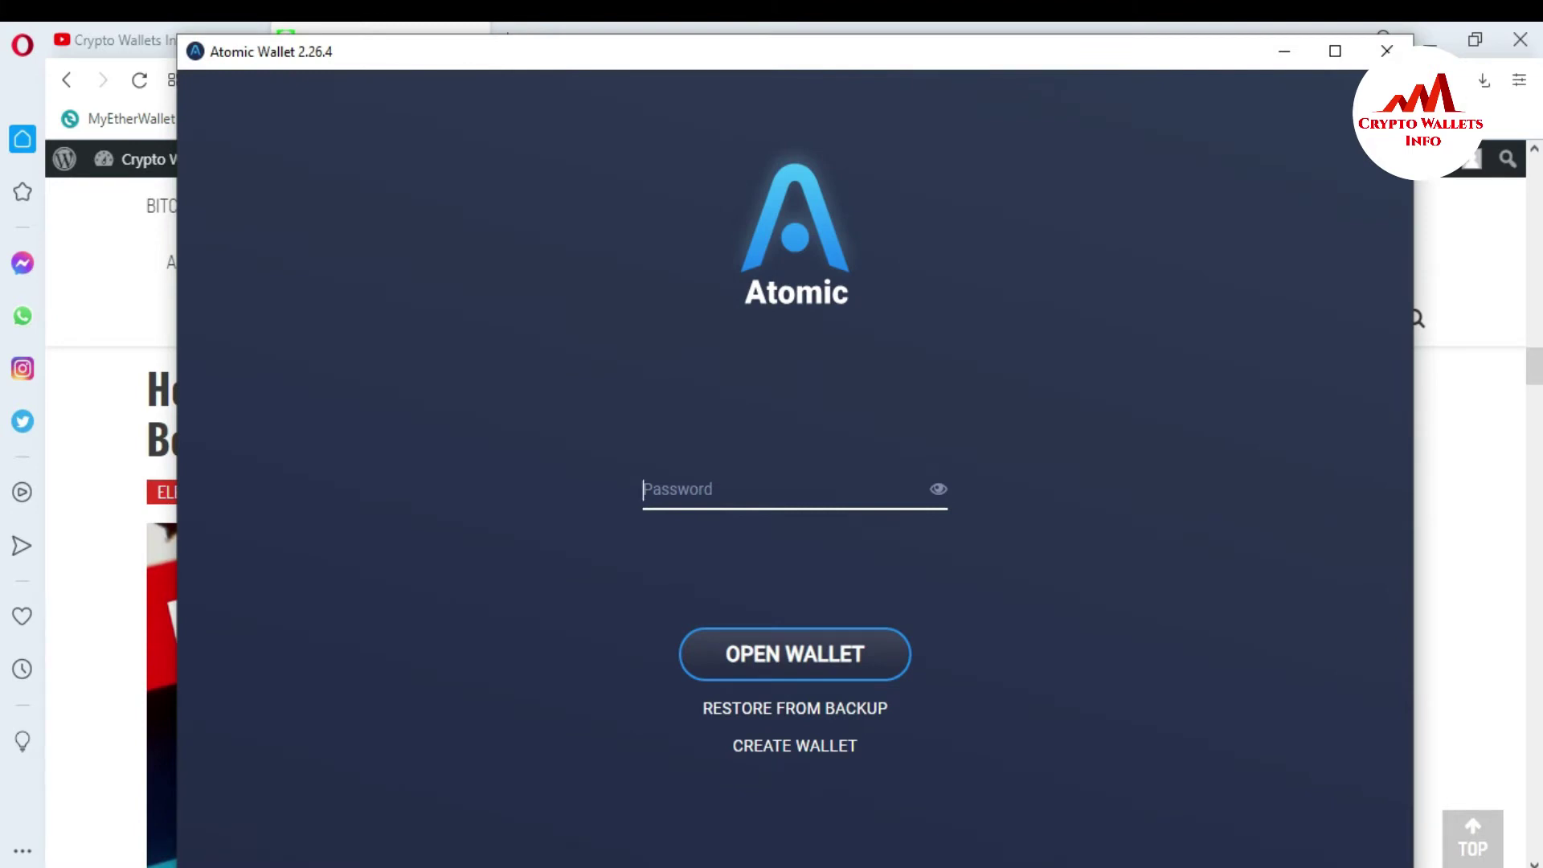
# Unlock the wallet by entering the wallet password
pyautogui.write('••••••••')
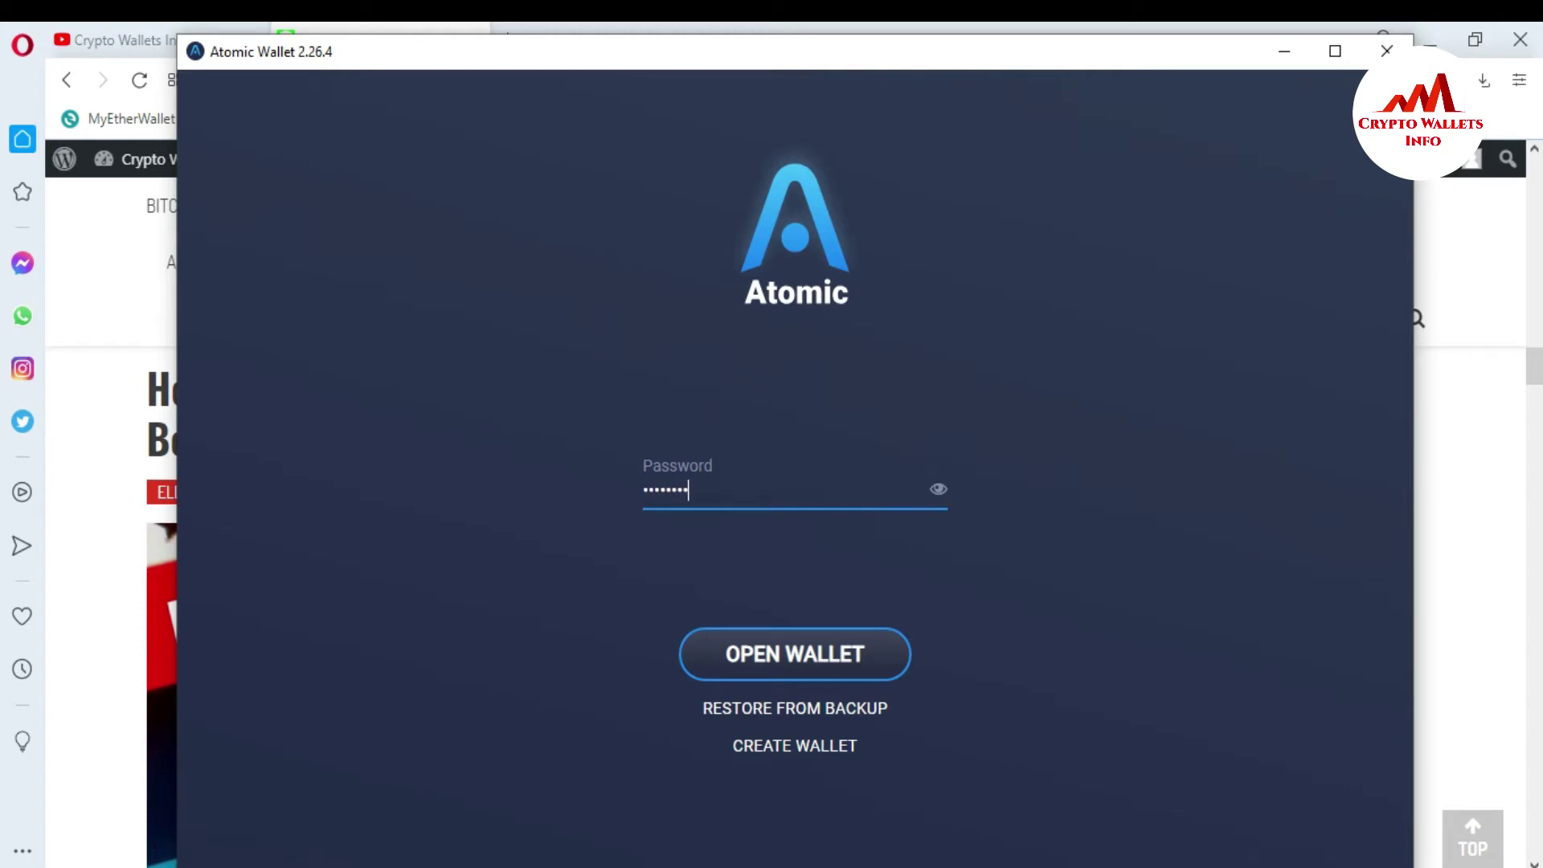
pyautogui.write('••••••')
pyautogui.click(799, 655)
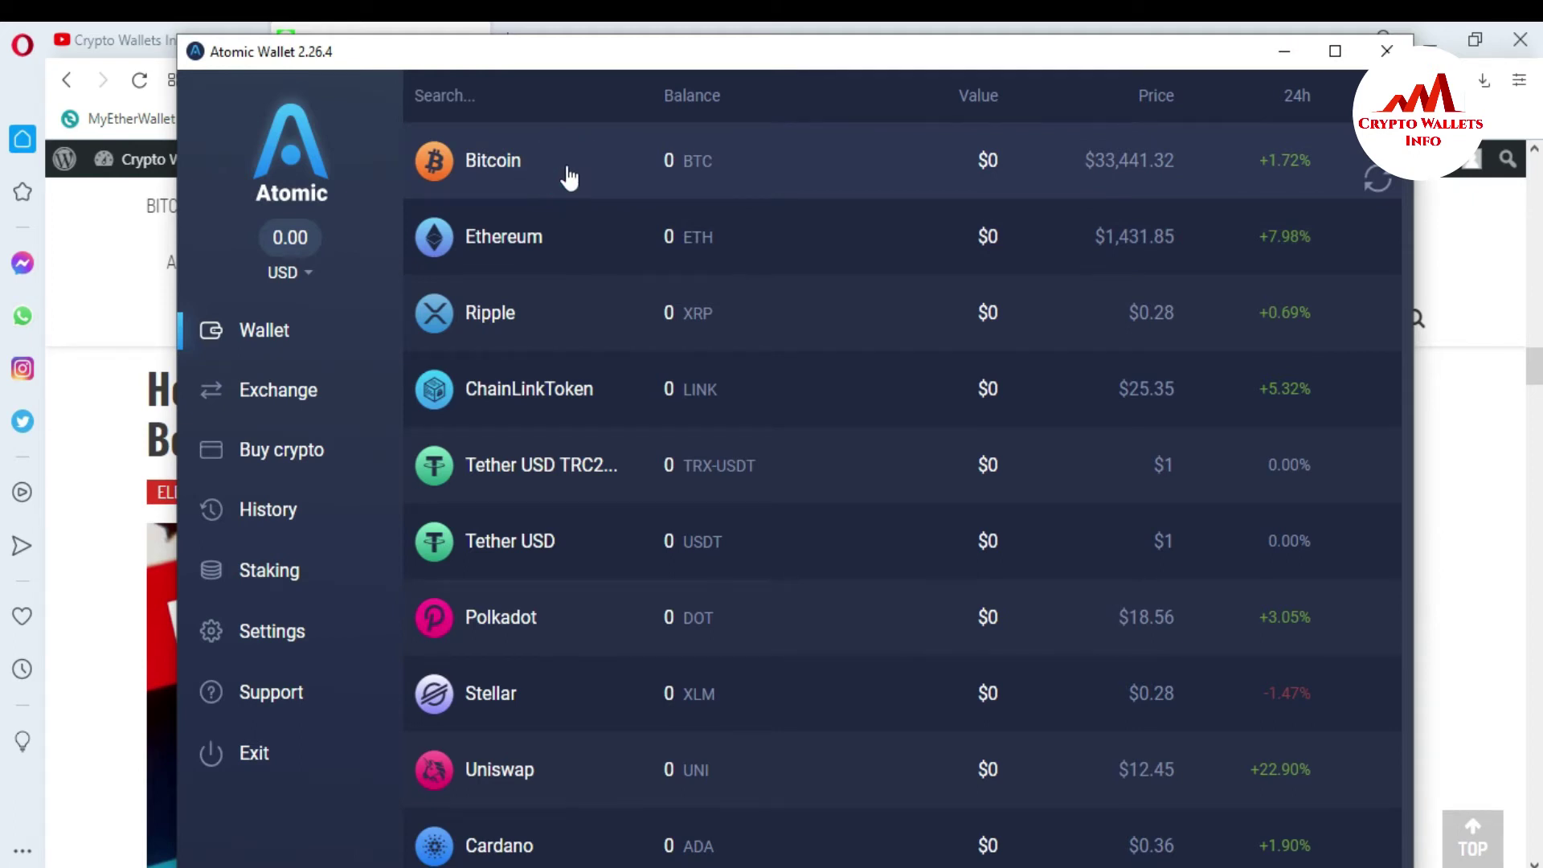
# Open the Bitcoin asset's receive page and examine its BTC address
pyautogui.click(569, 175)
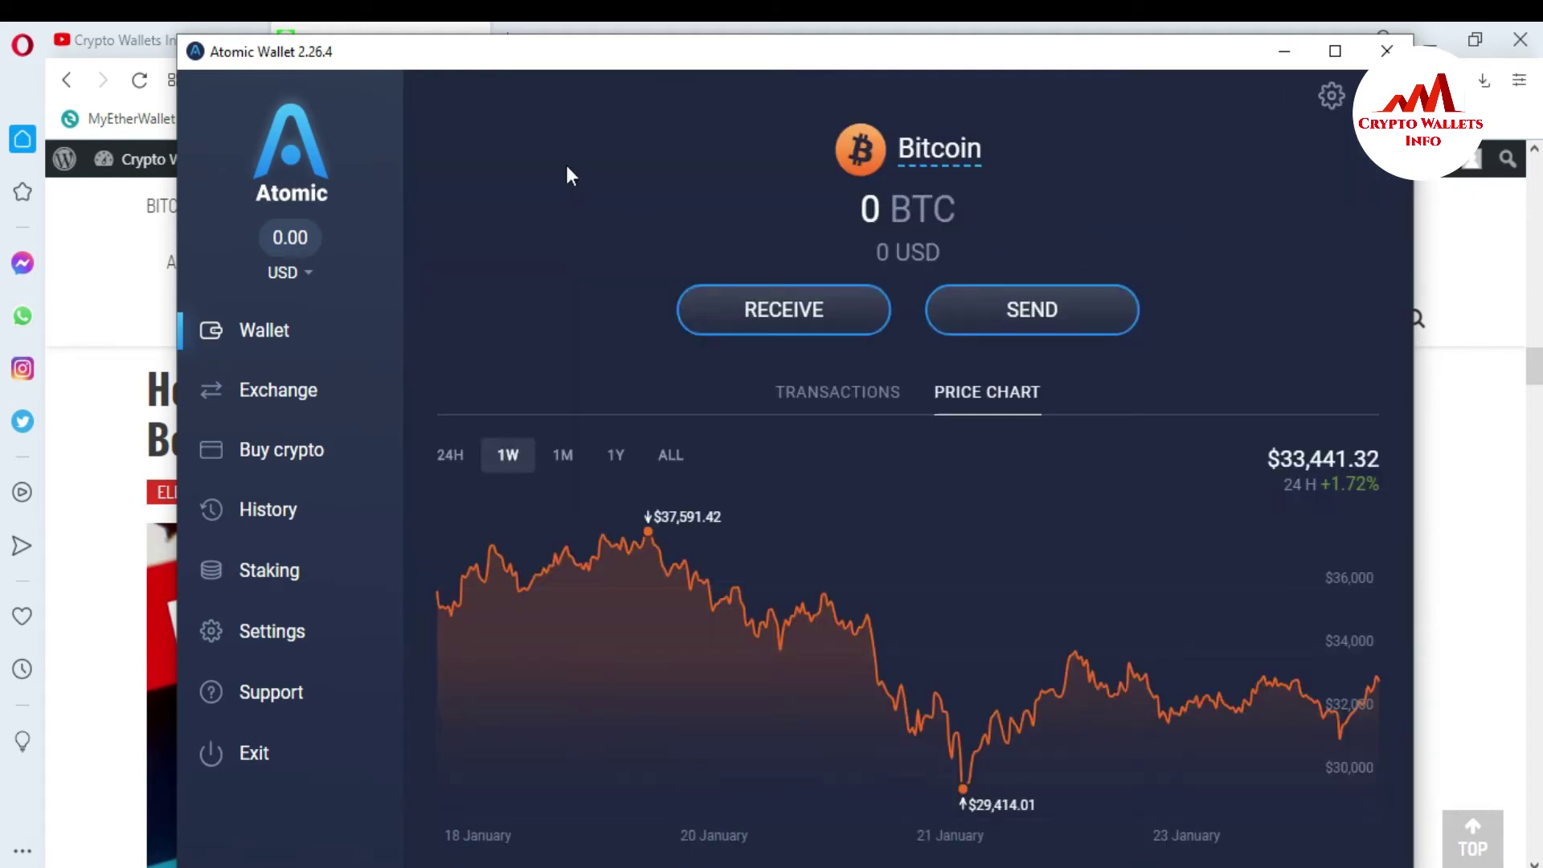
pyautogui.click(781, 321)
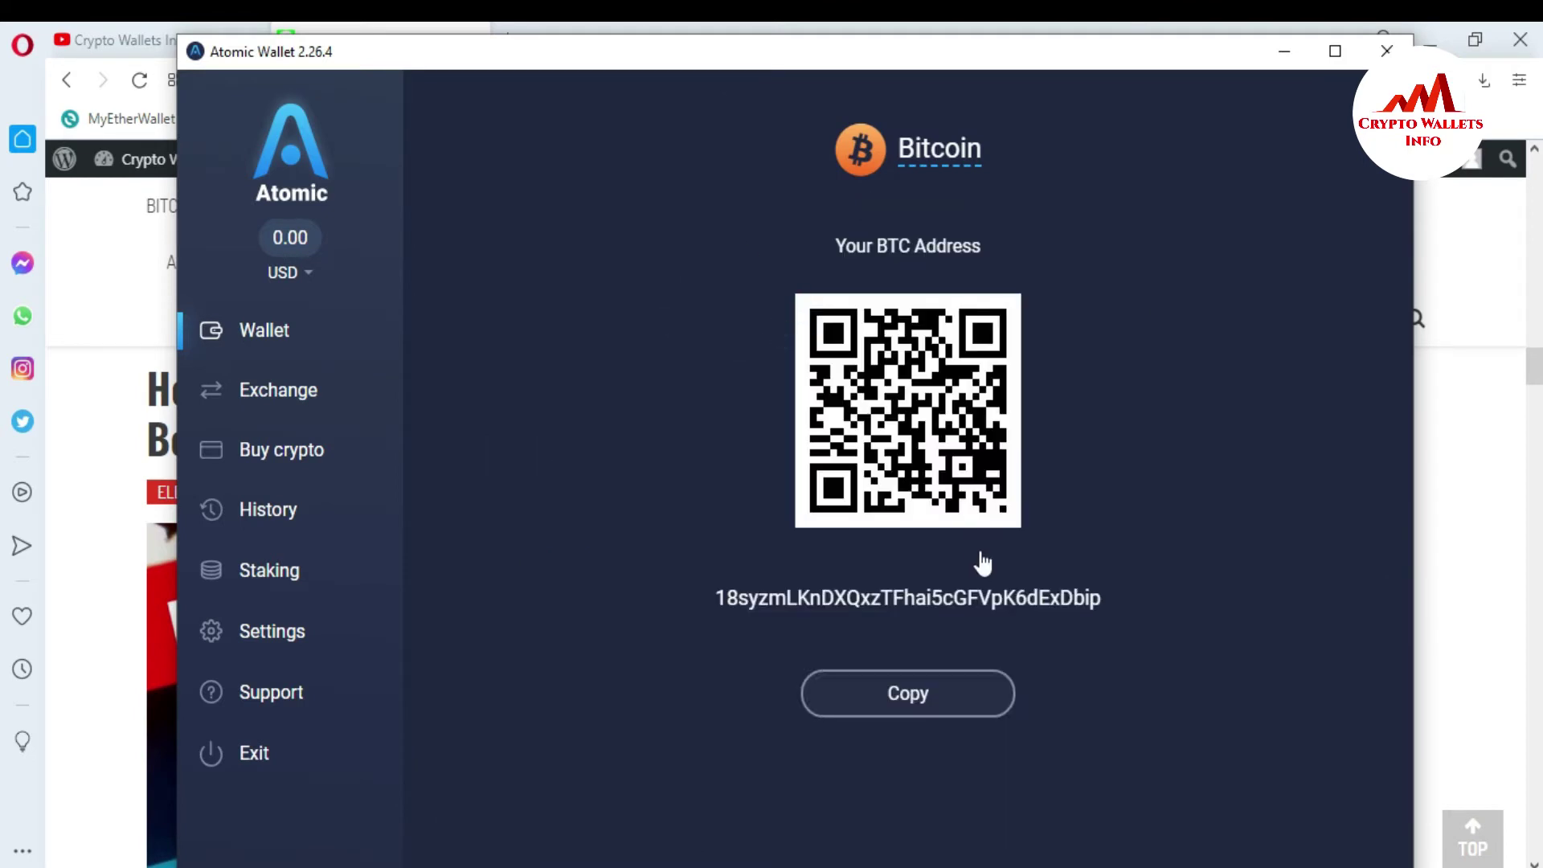
pyautogui.moveTo(696, 599); pyautogui.dragTo(1120, 603)
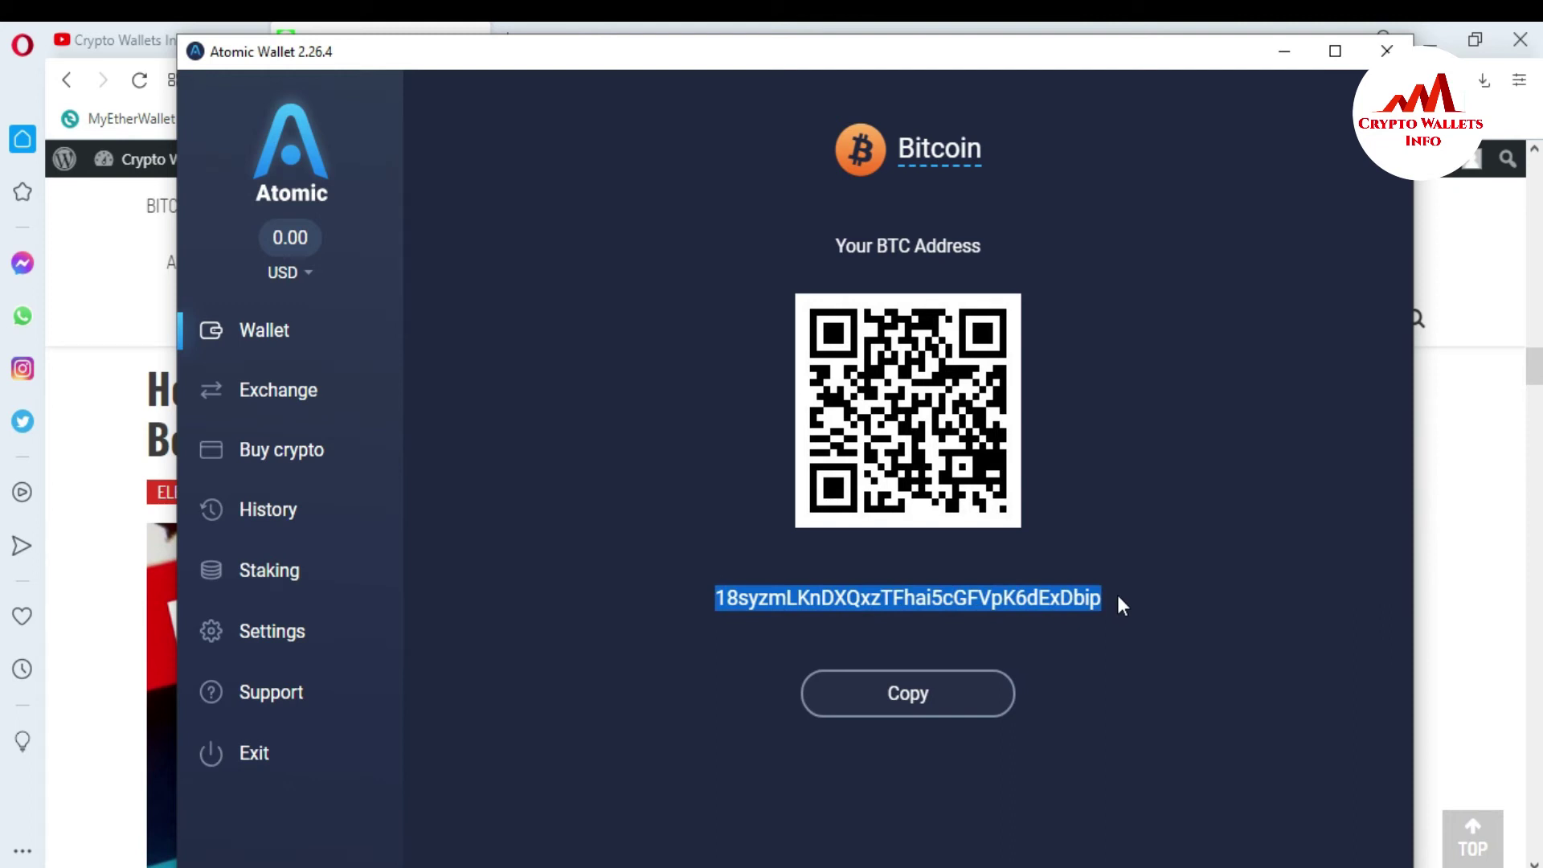
pyautogui.click(1119, 603)
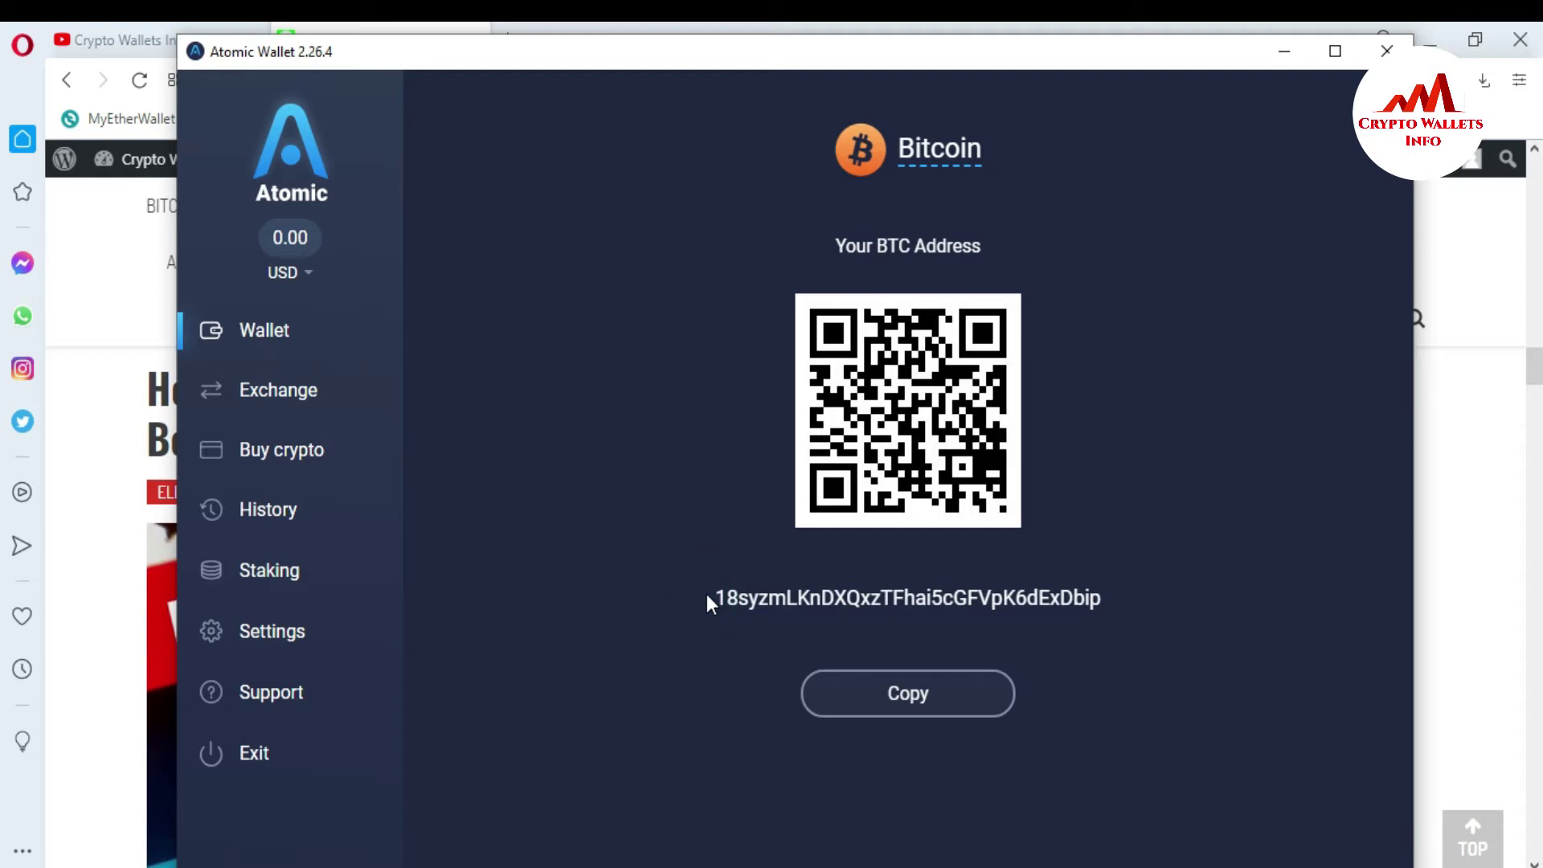
pyautogui.moveTo(708, 599); pyautogui.dragTo(1124, 607)
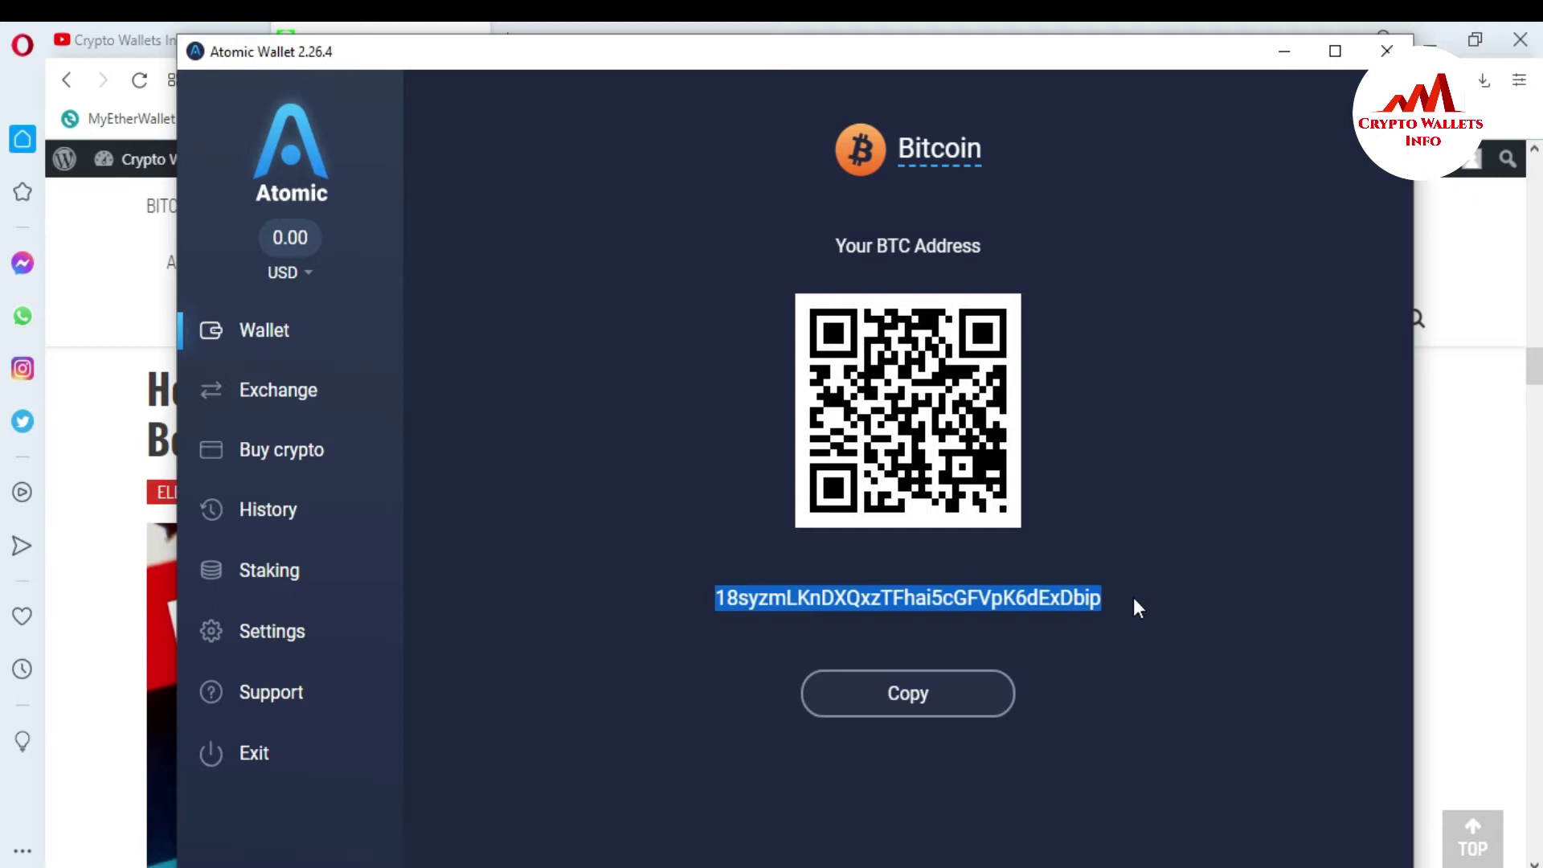
pyautogui.click(655, 521)
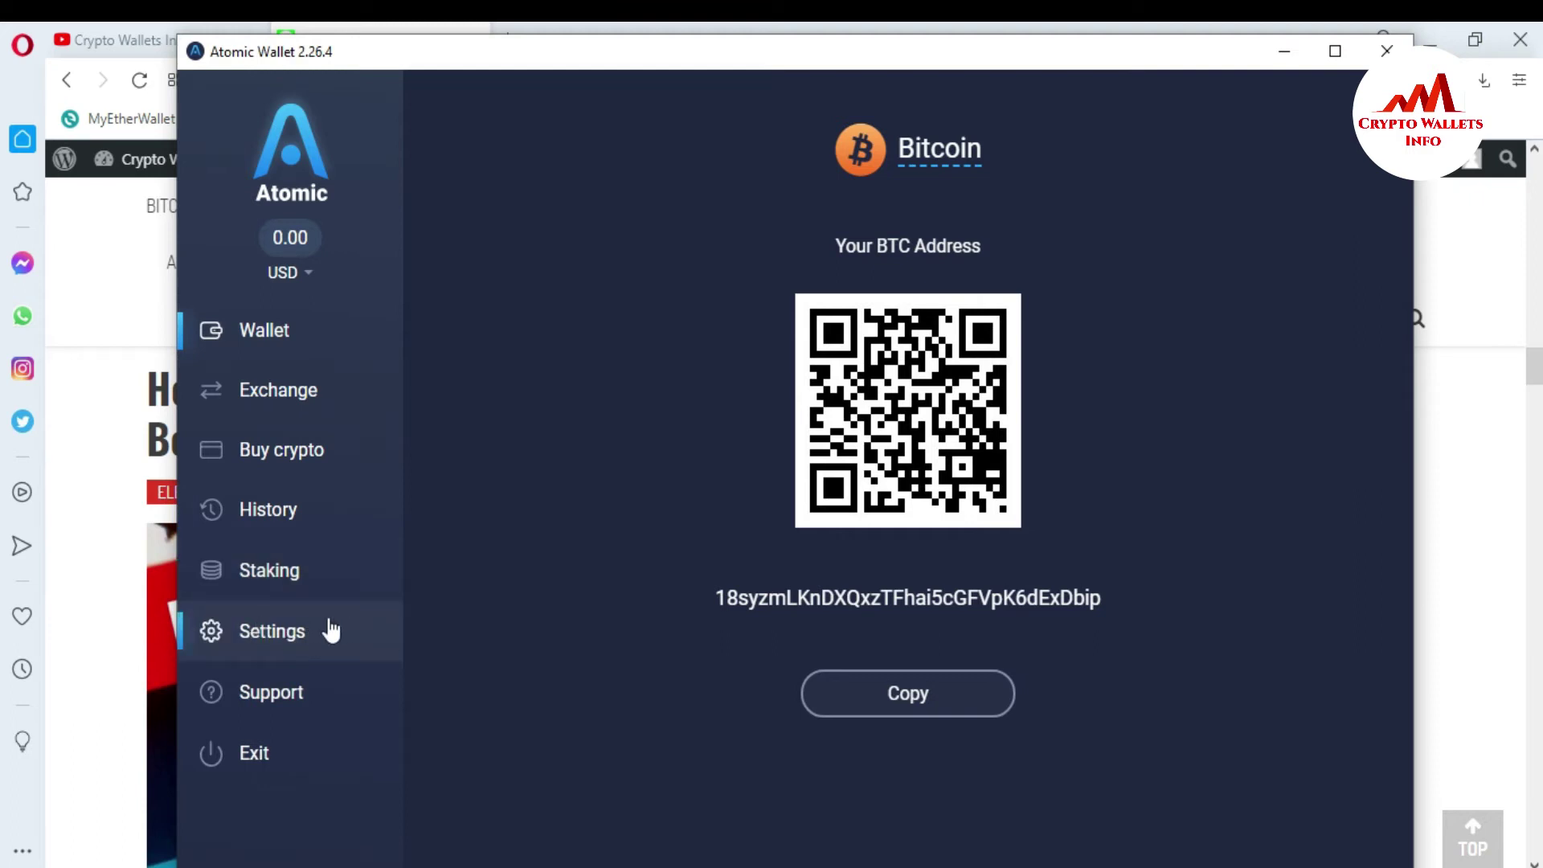
# Open the private keys section of the wallet settings and reveal the keys by entering the wallet password
pyautogui.click(281, 634)
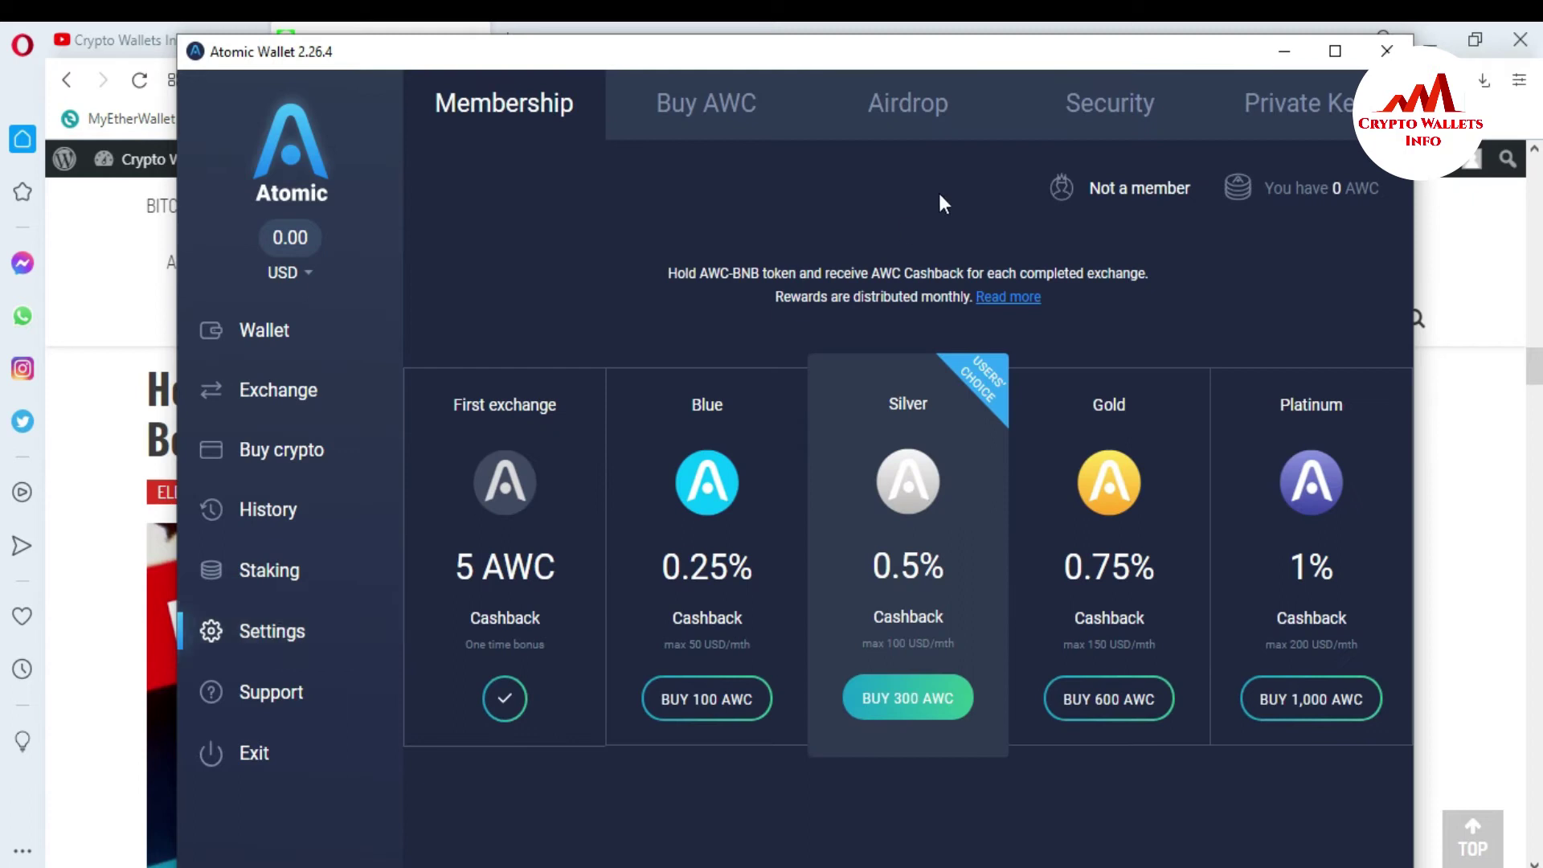
pyautogui.click(1290, 108)
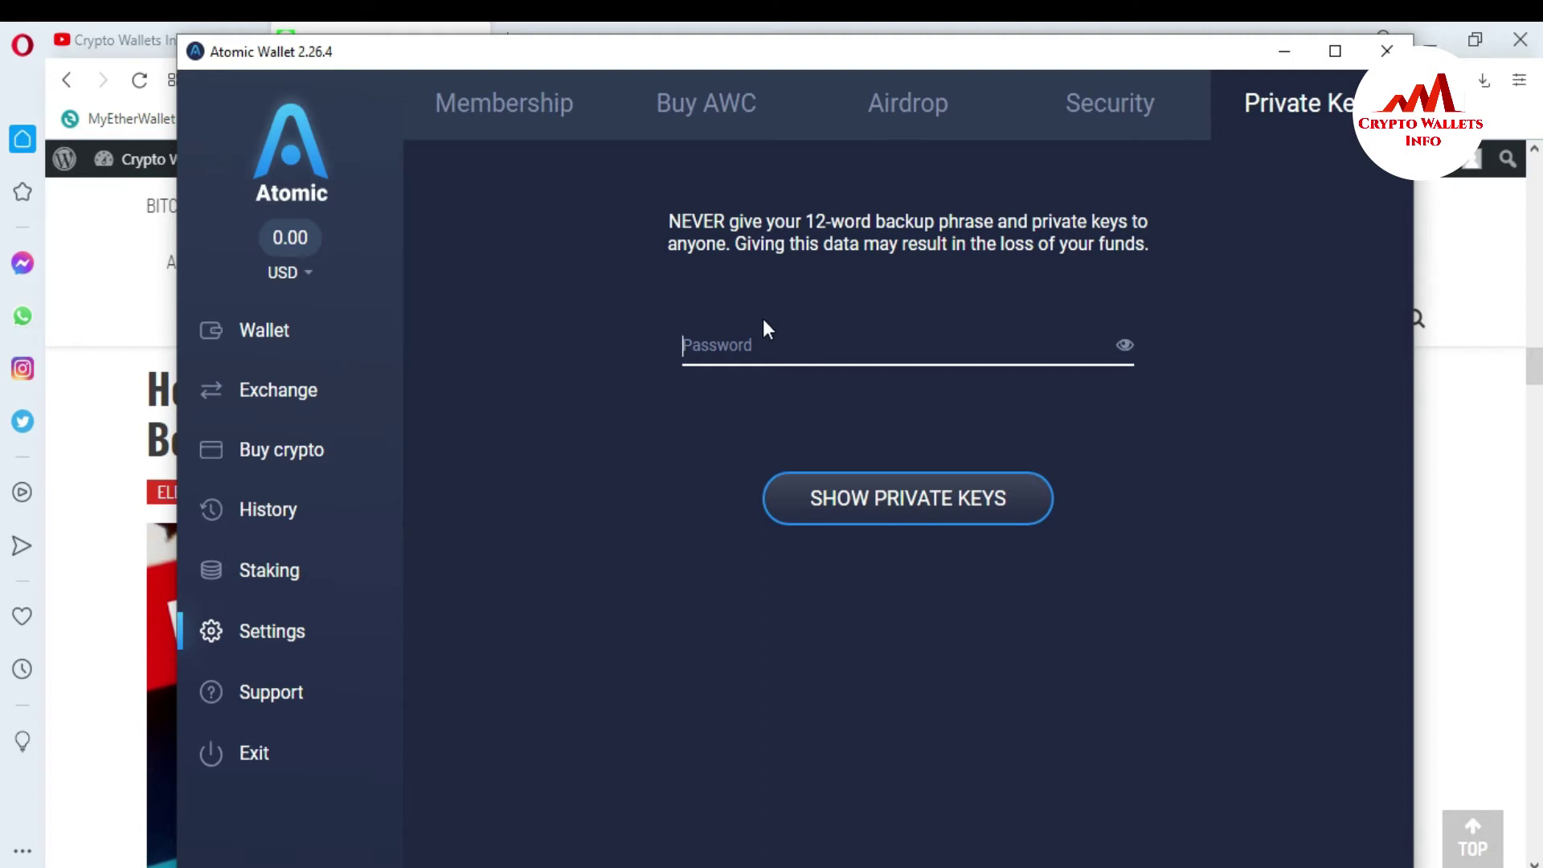
pyautogui.write('••••••')
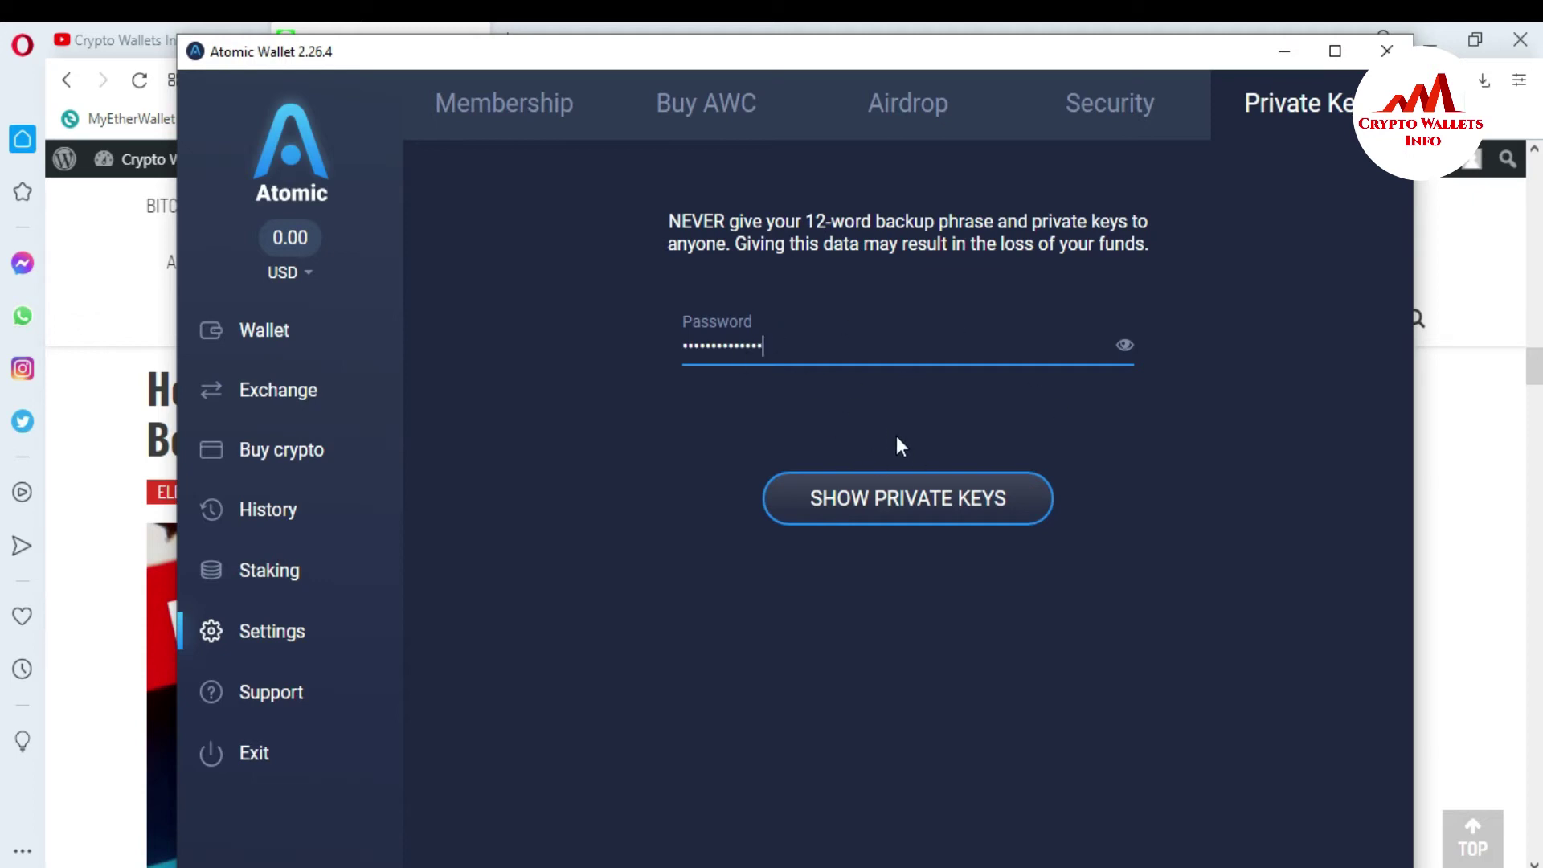
pyautogui.click(911, 507)
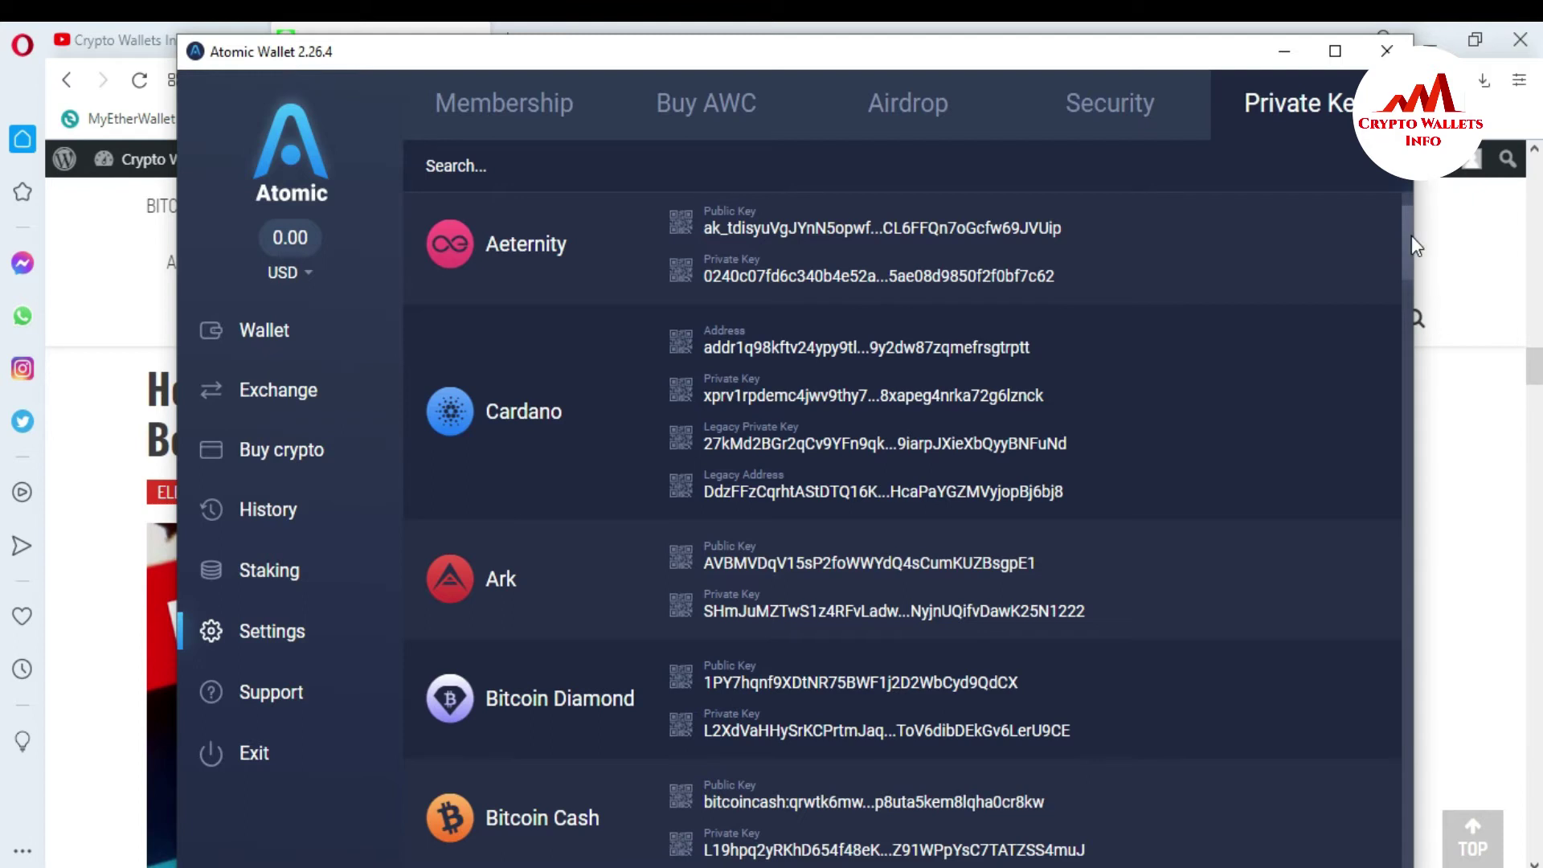
# Filter the list of private keys by "bt" to find the Bitcoin entry
pyautogui.moveTo(1411, 235); pyautogui.dragTo(1404, 396)
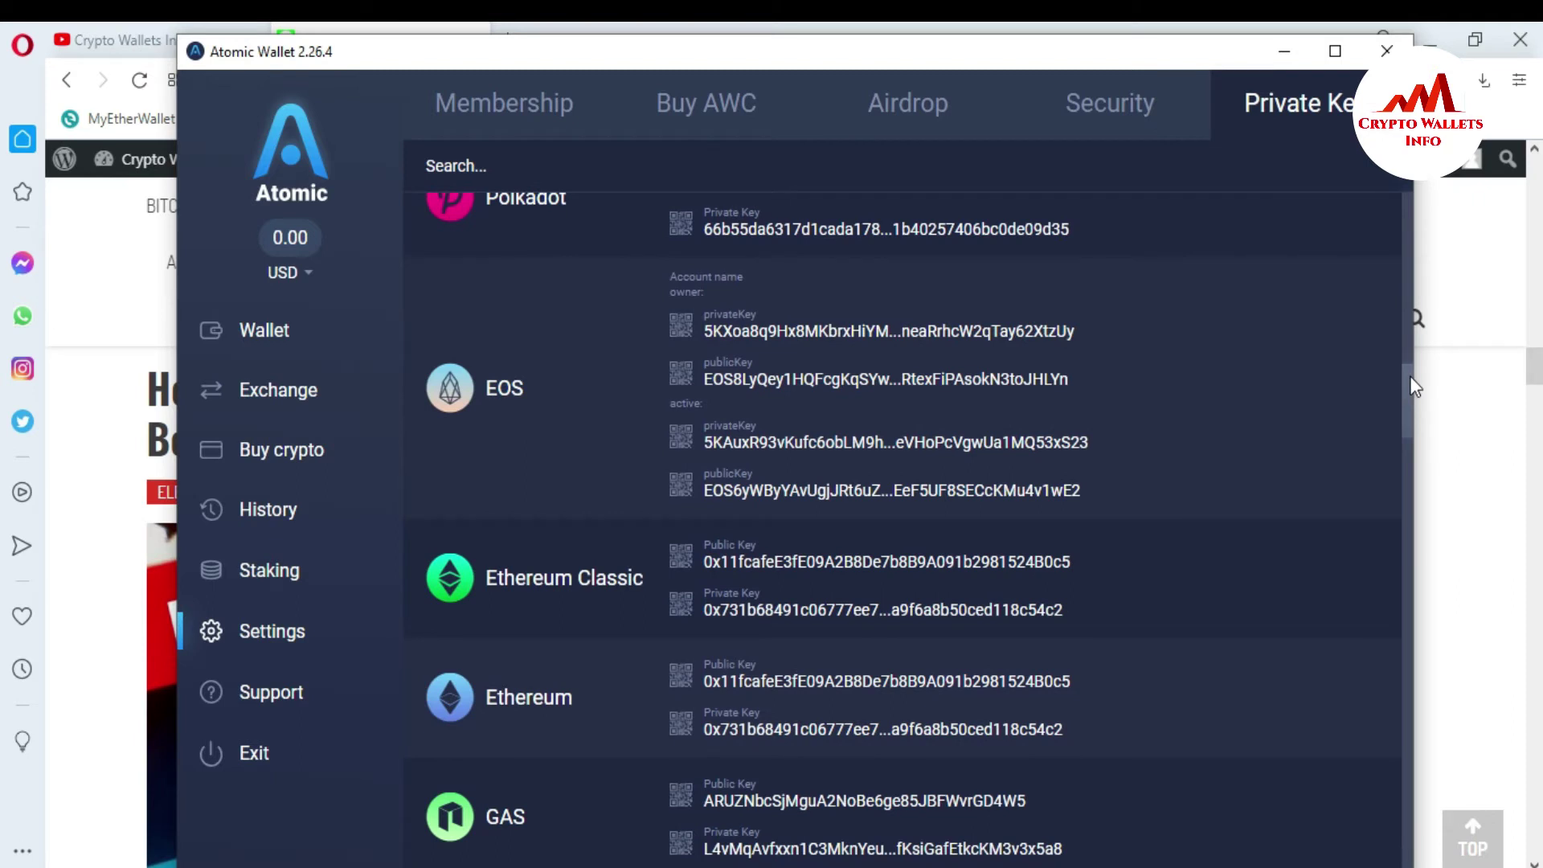
pyautogui.click(441, 160)
pyautogui.write('b')
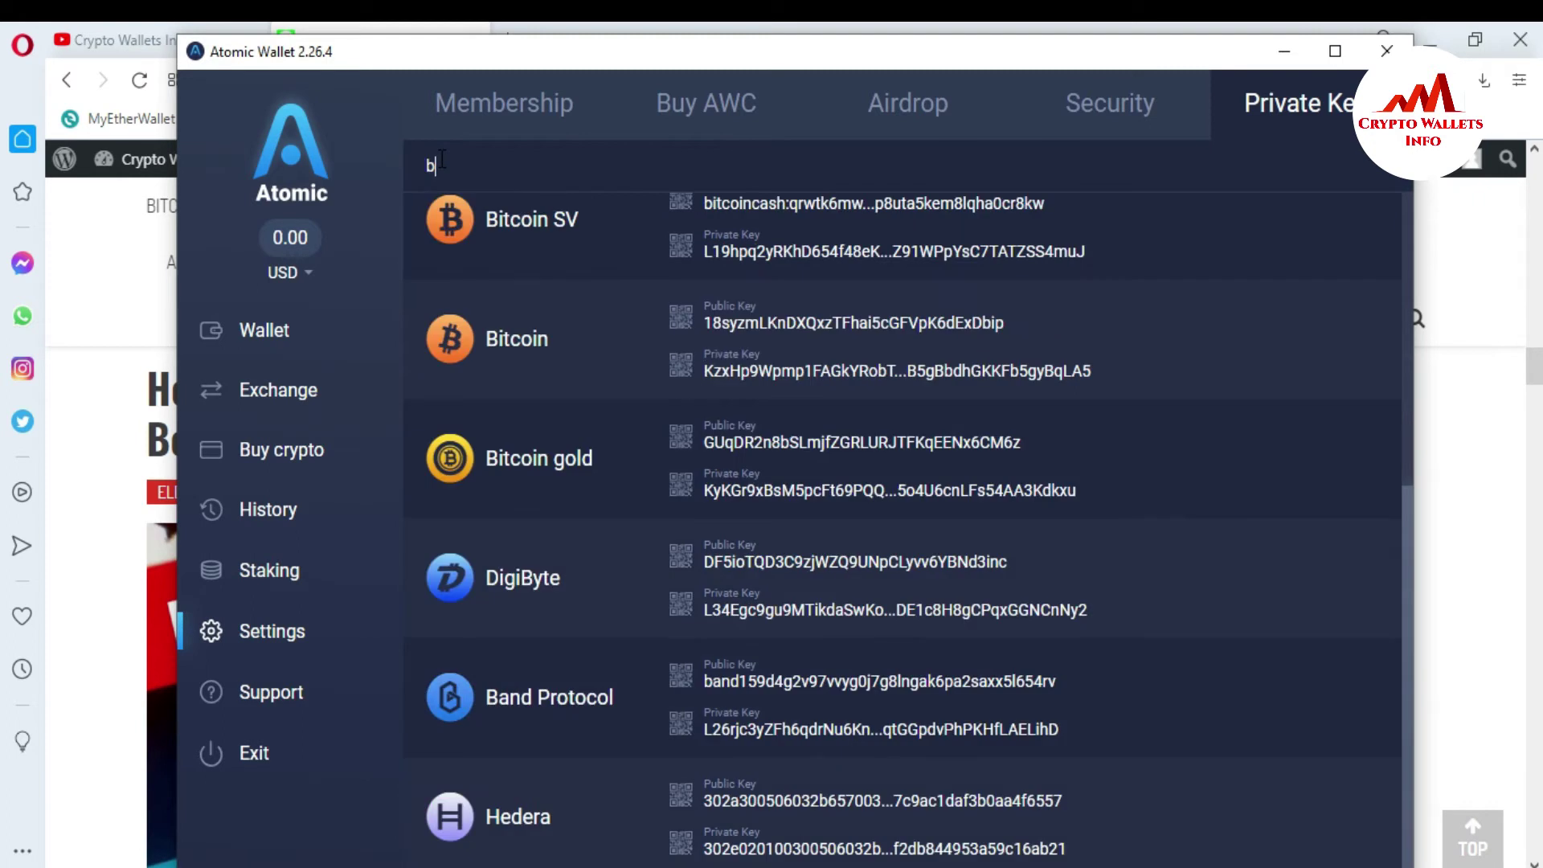
pyautogui.write('t')
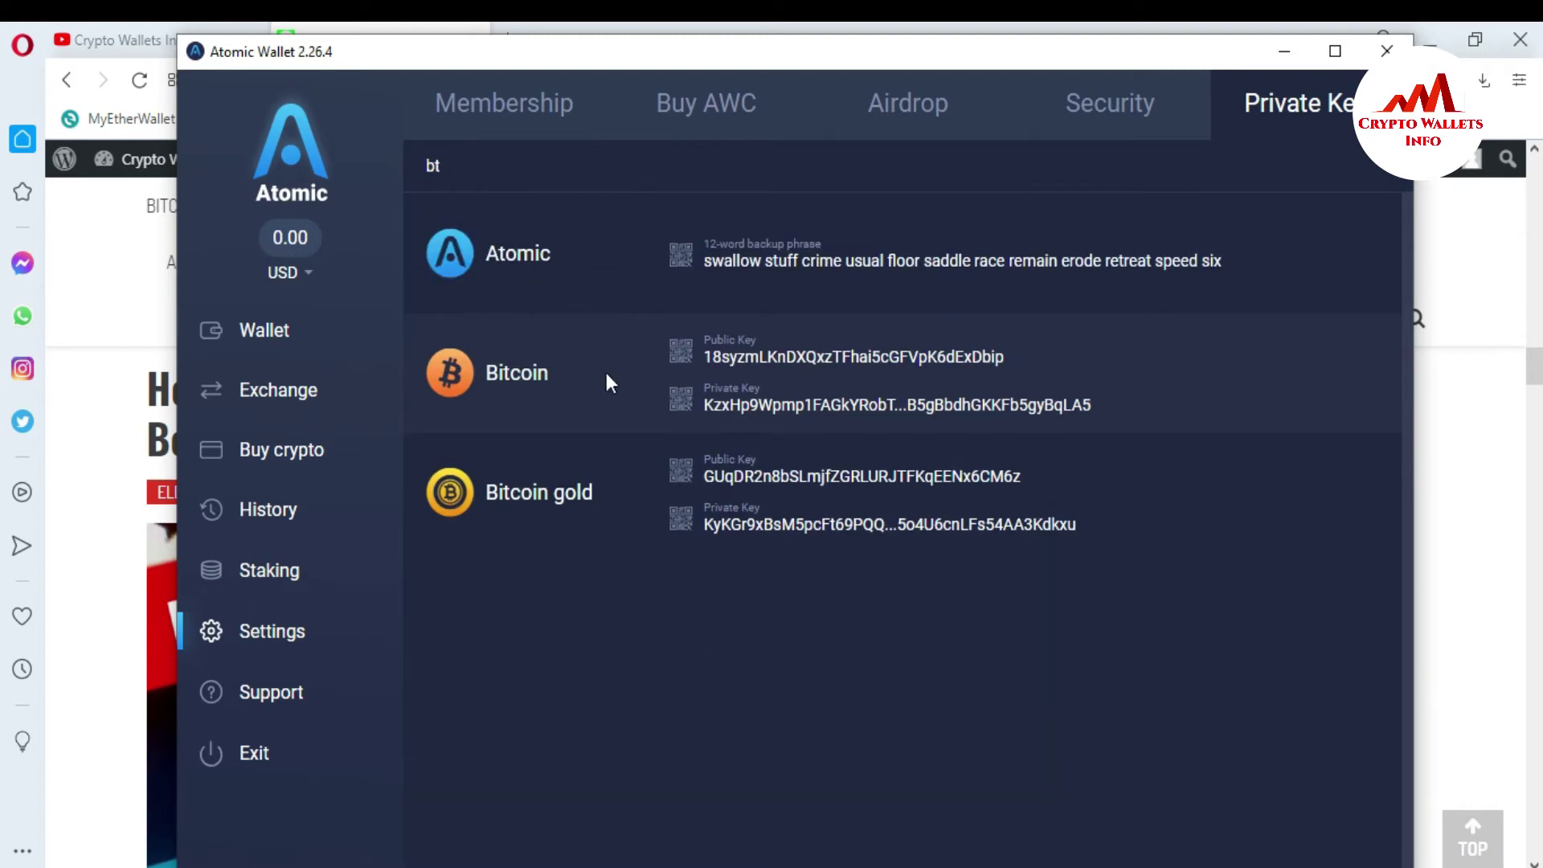
# Examine the public key and private key shown for the Bitcoin entry
pyautogui.doubleClick(550, 370)
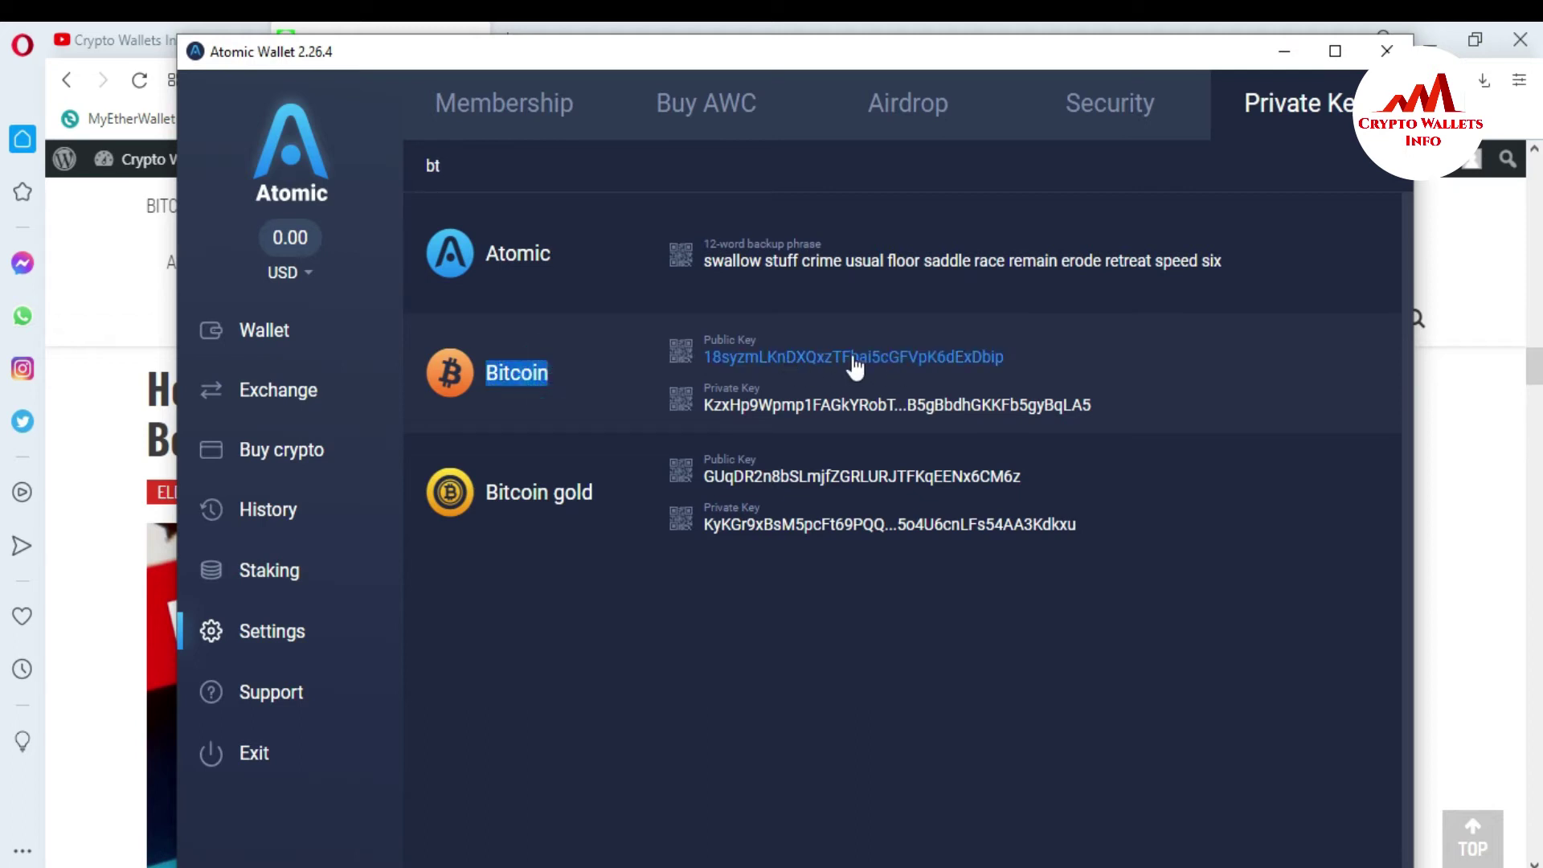
pyautogui.moveTo(1024, 354); pyautogui.dragTo(723, 369)
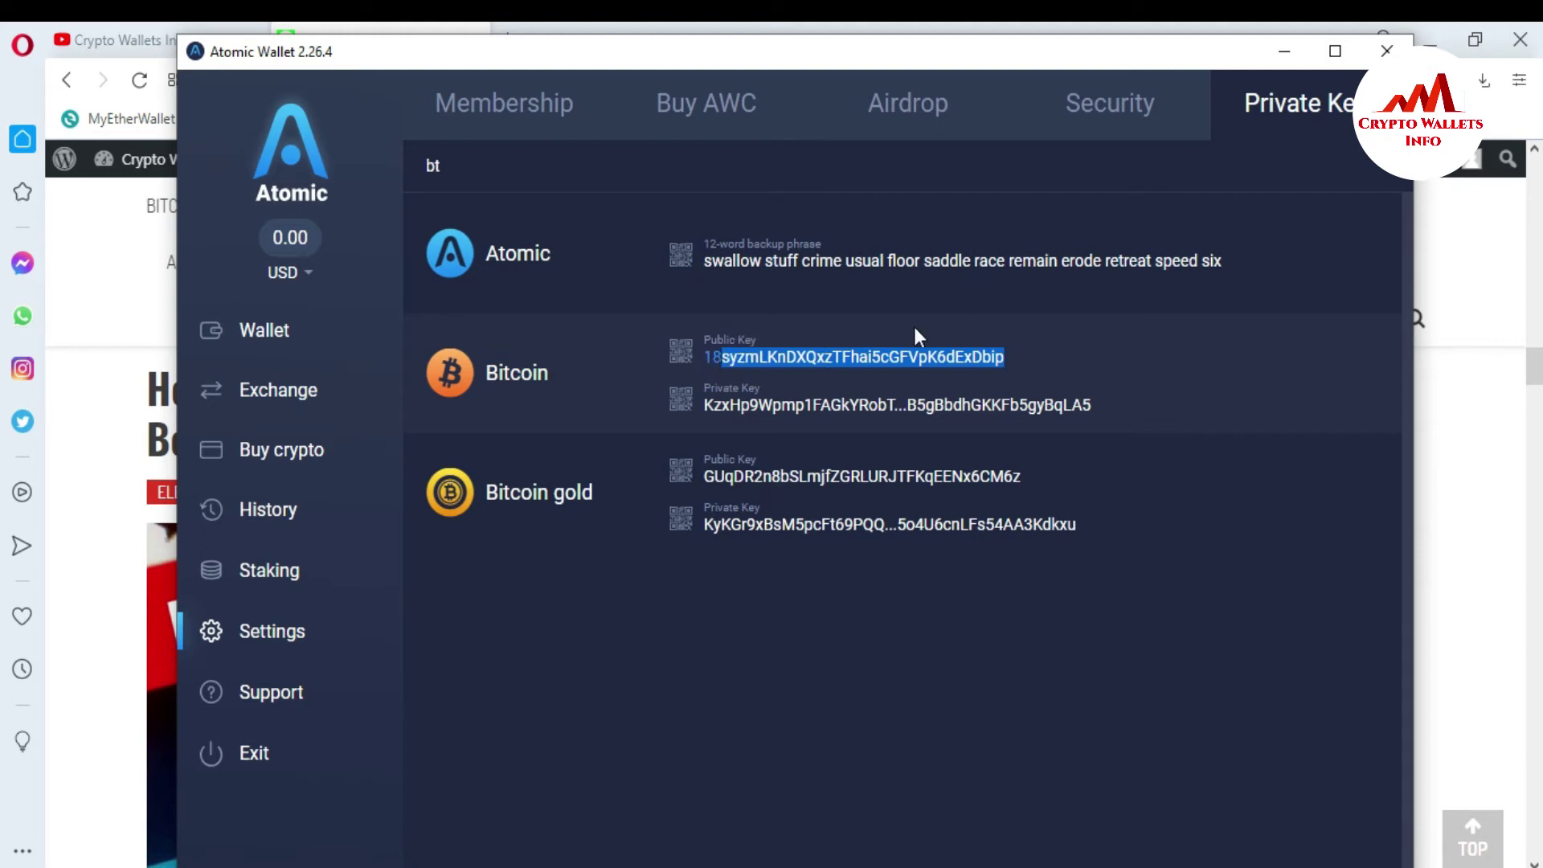
pyautogui.moveTo(1097, 401); pyautogui.dragTo(723, 414)
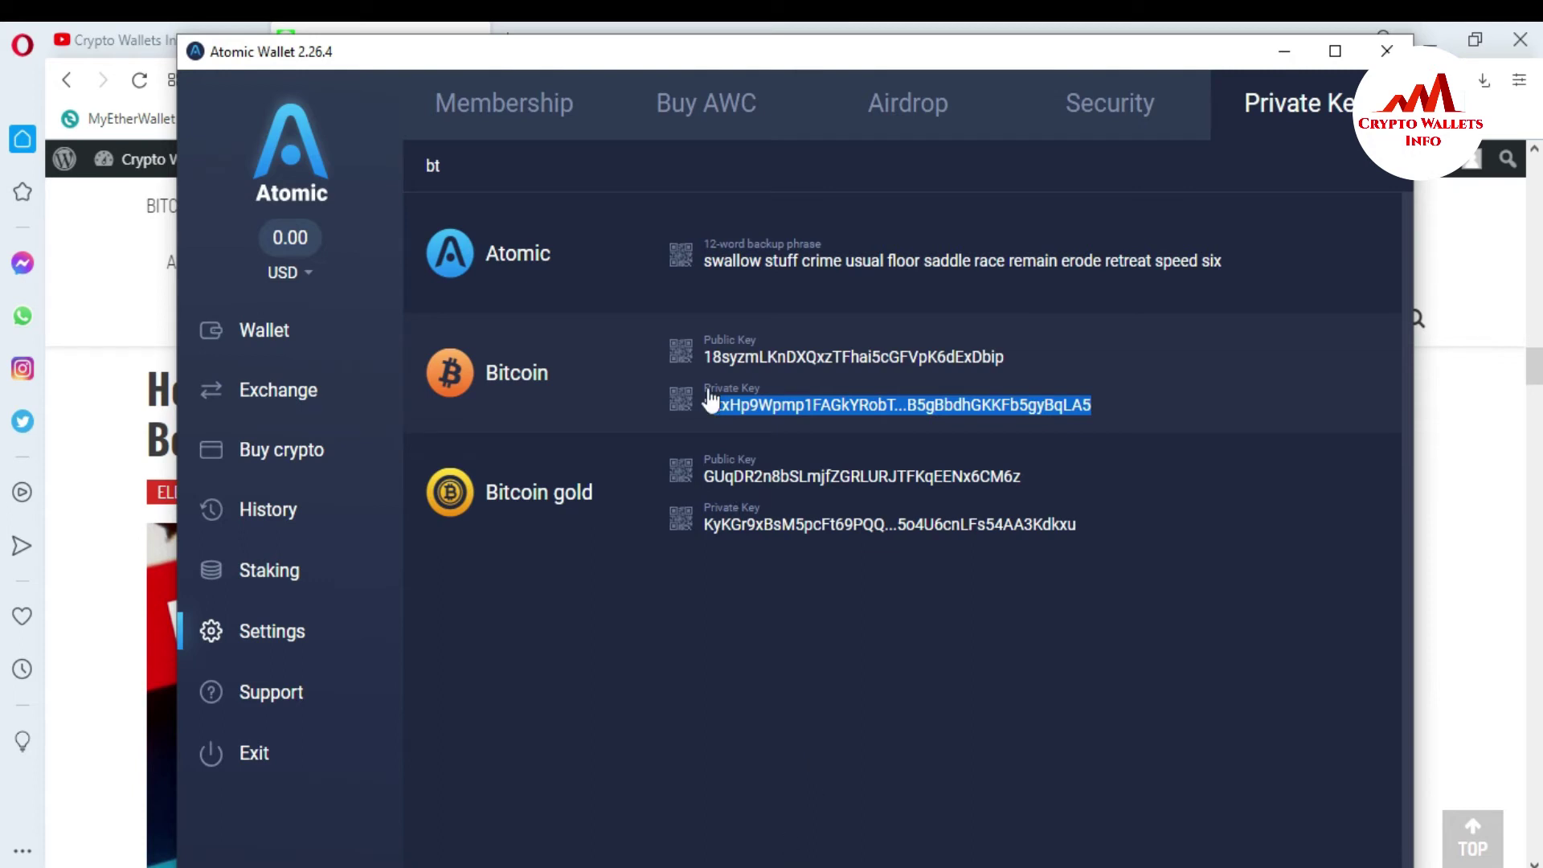
pyautogui.click(1039, 354)
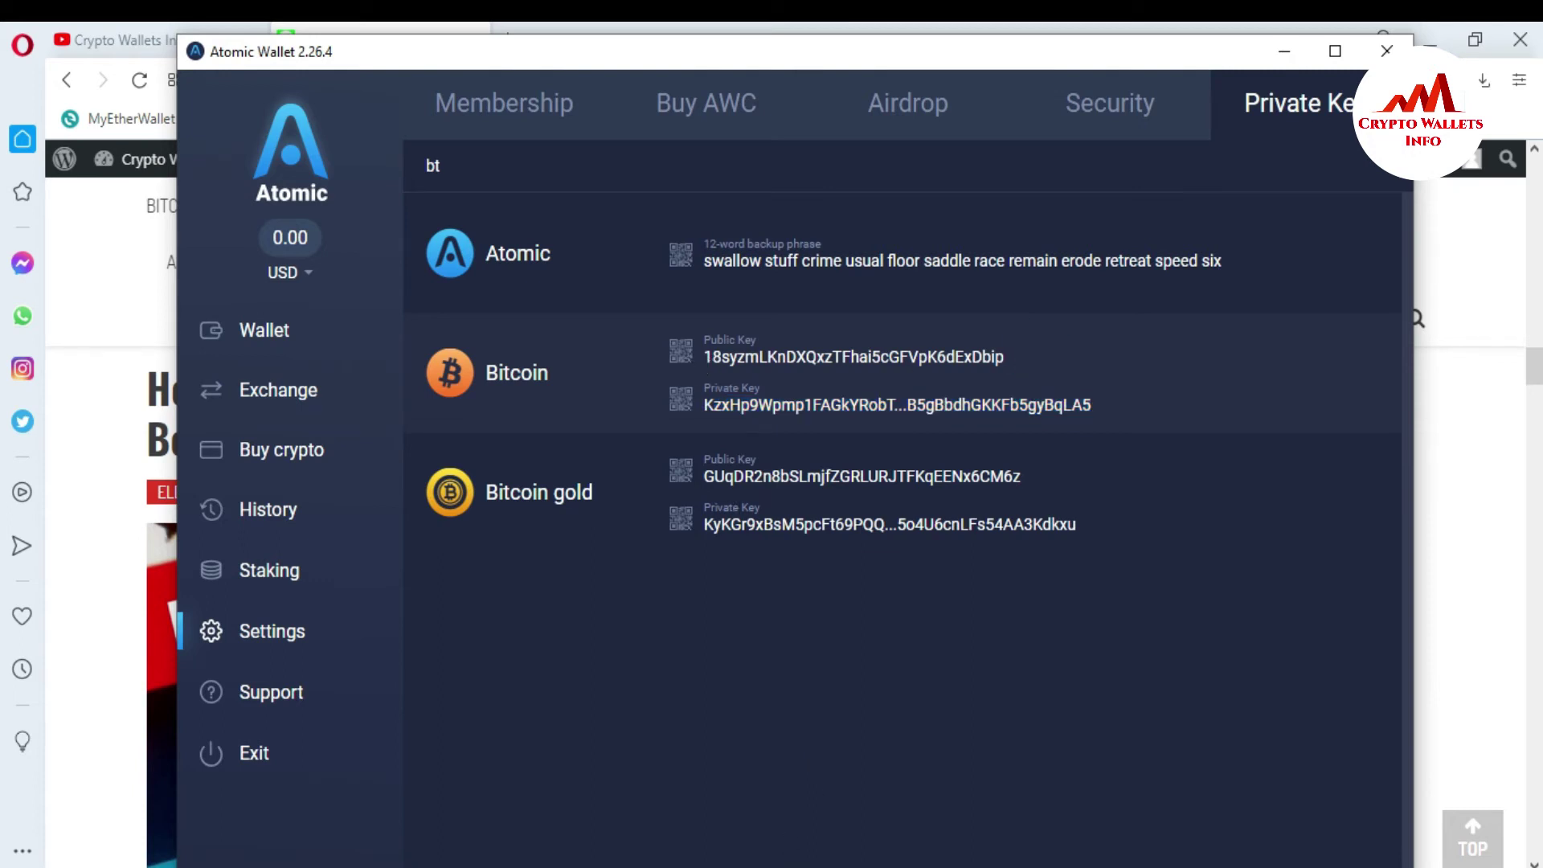
# Switch to the backup note in Notepad, check the saved Bitcoin address against the wallet's public key, and minimize the note
pyautogui.hotkey('alt', 'Tab')
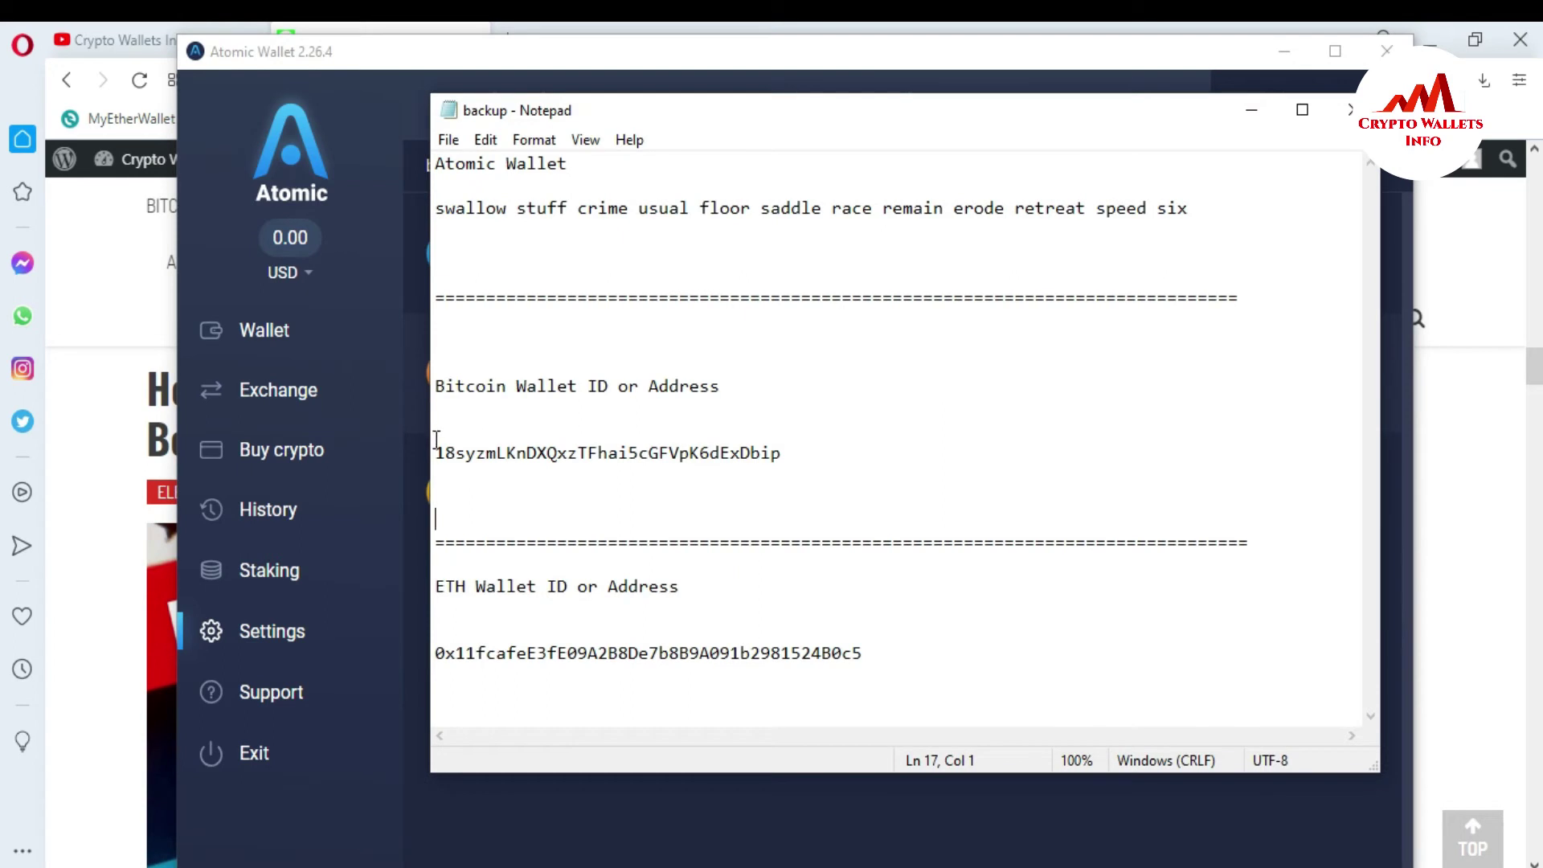
pyautogui.click(438, 452)
pyautogui.keyDown('shift'); pyautogui.click(799, 453); pyautogui.keyUp('shift')
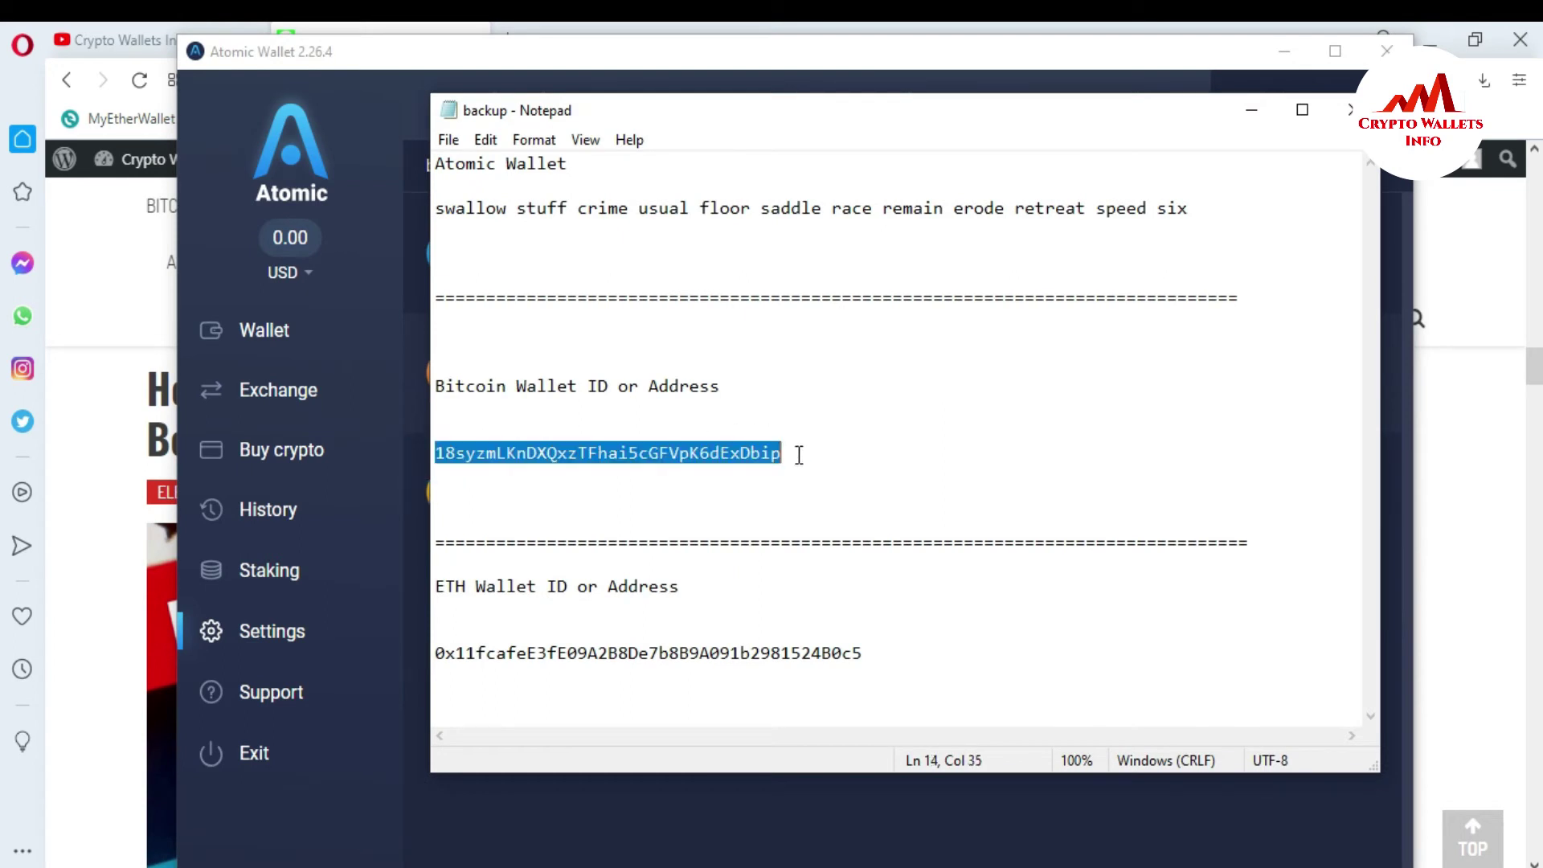
pyautogui.moveTo(911, 120); pyautogui.dragTo(834, 169)
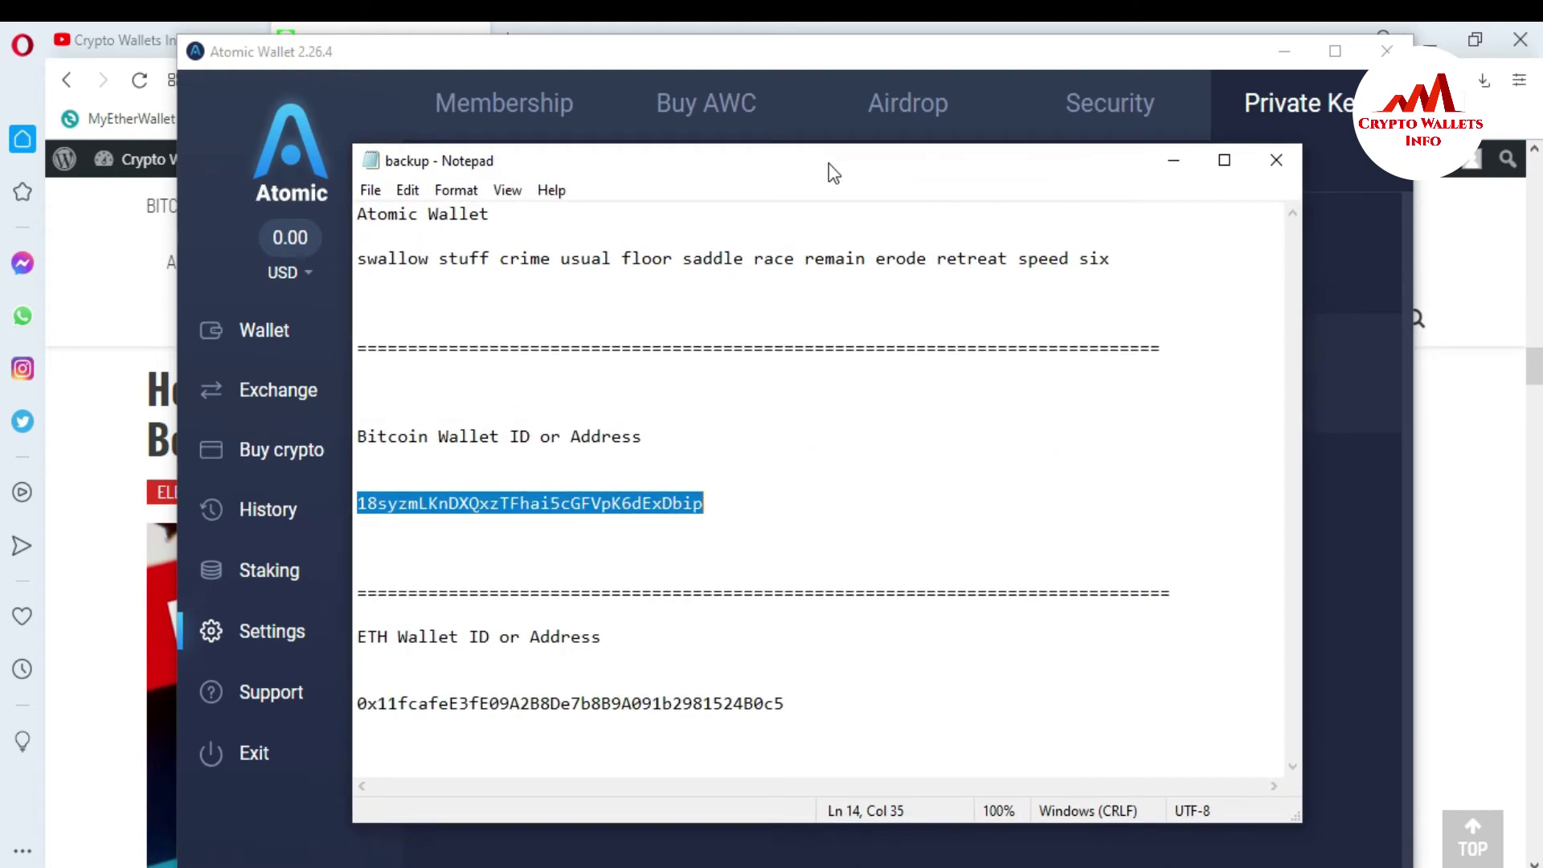
pyautogui.click(1174, 161)
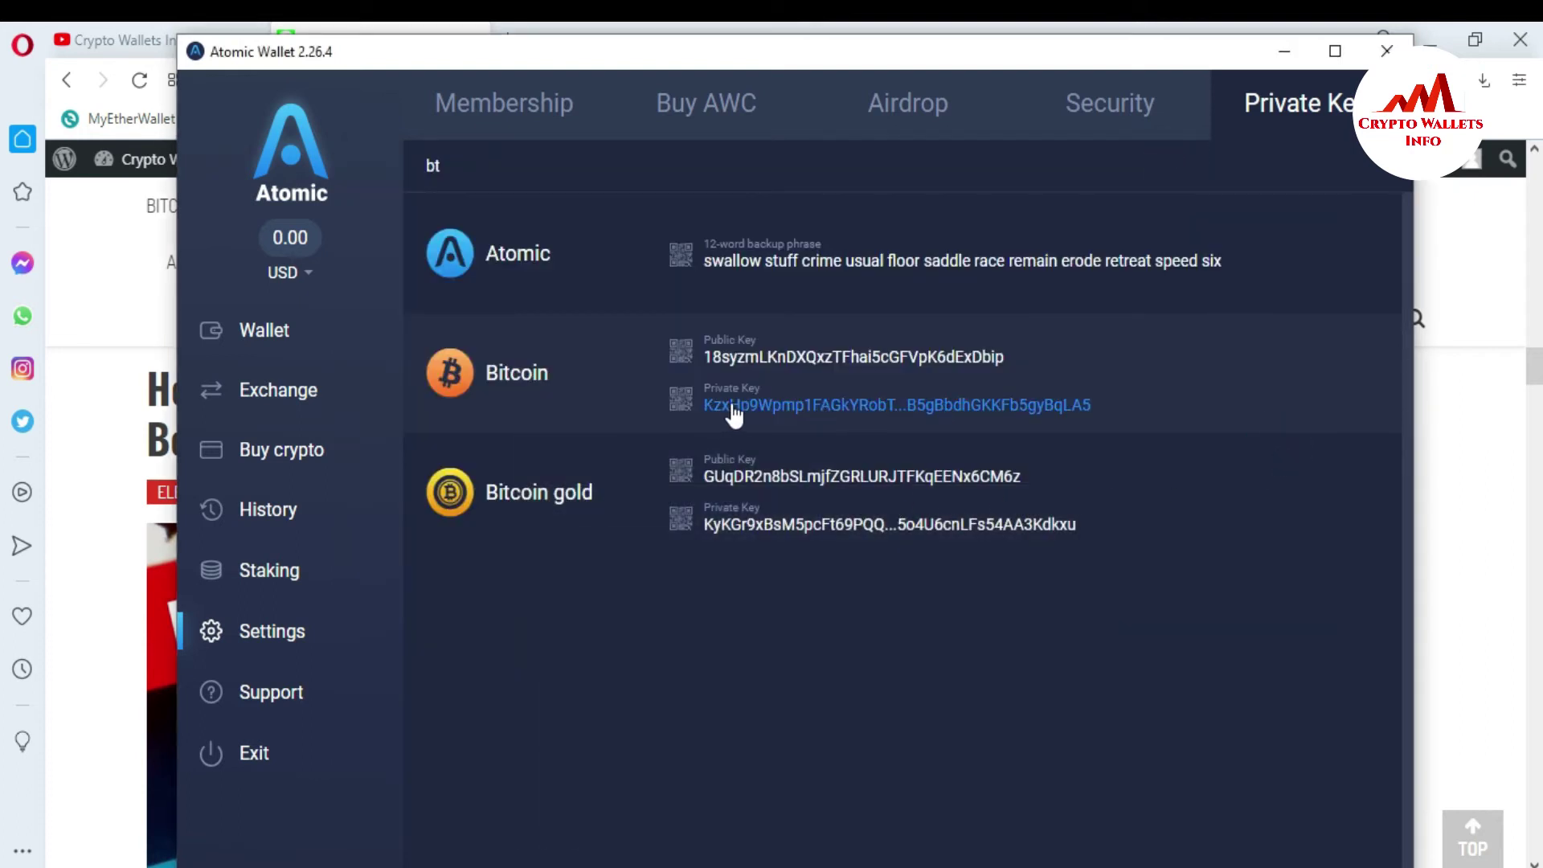
# Try to copy the abbreviated Bitcoin private key text into the backup note, and delete the pasted lines
pyautogui.moveTo(1116, 406); pyautogui.dragTo(710, 417)
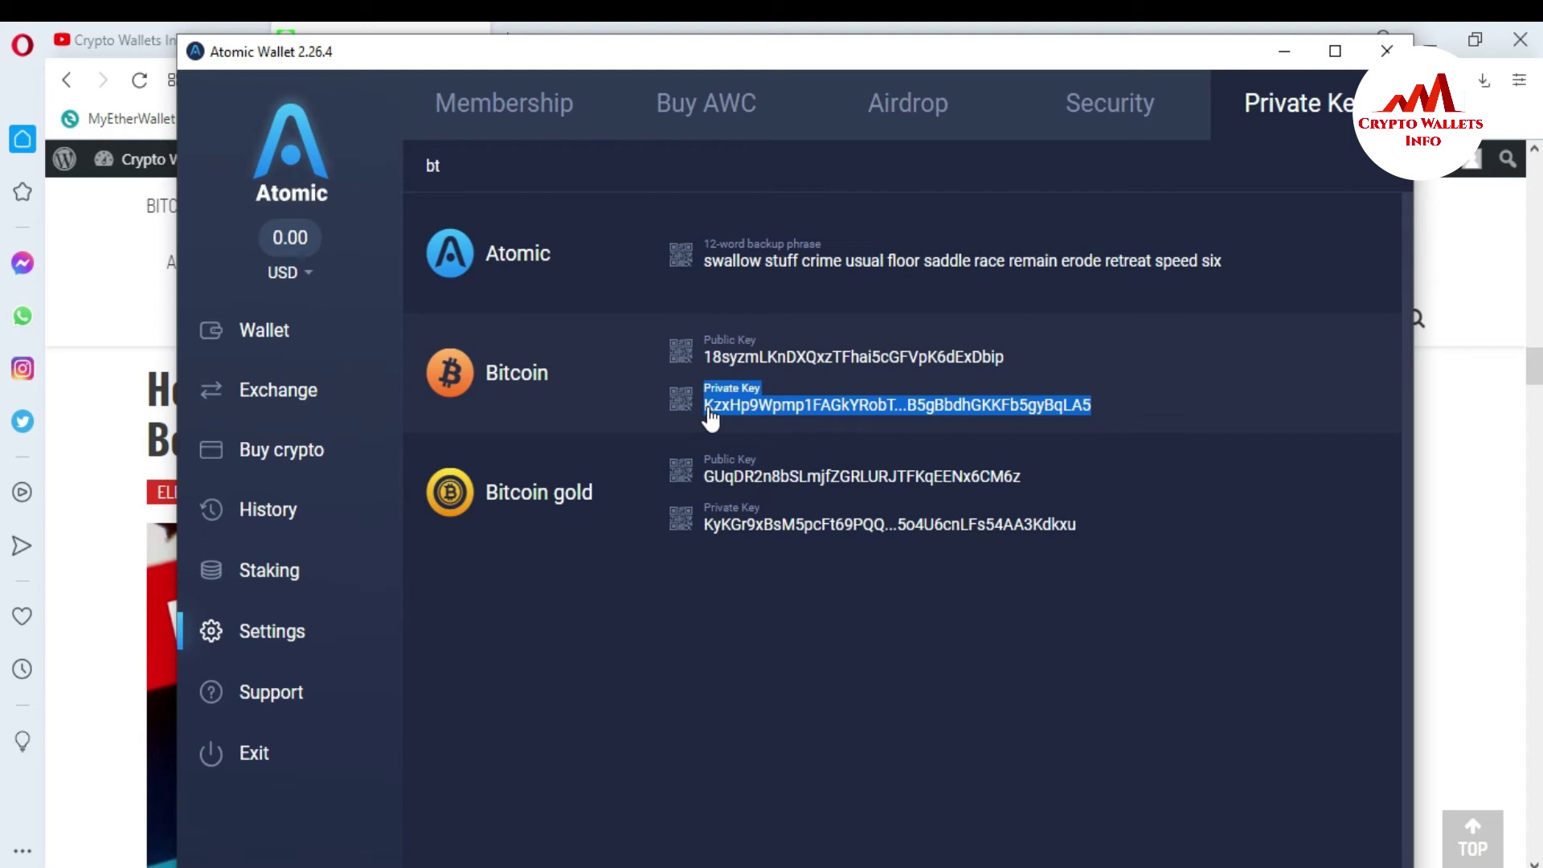
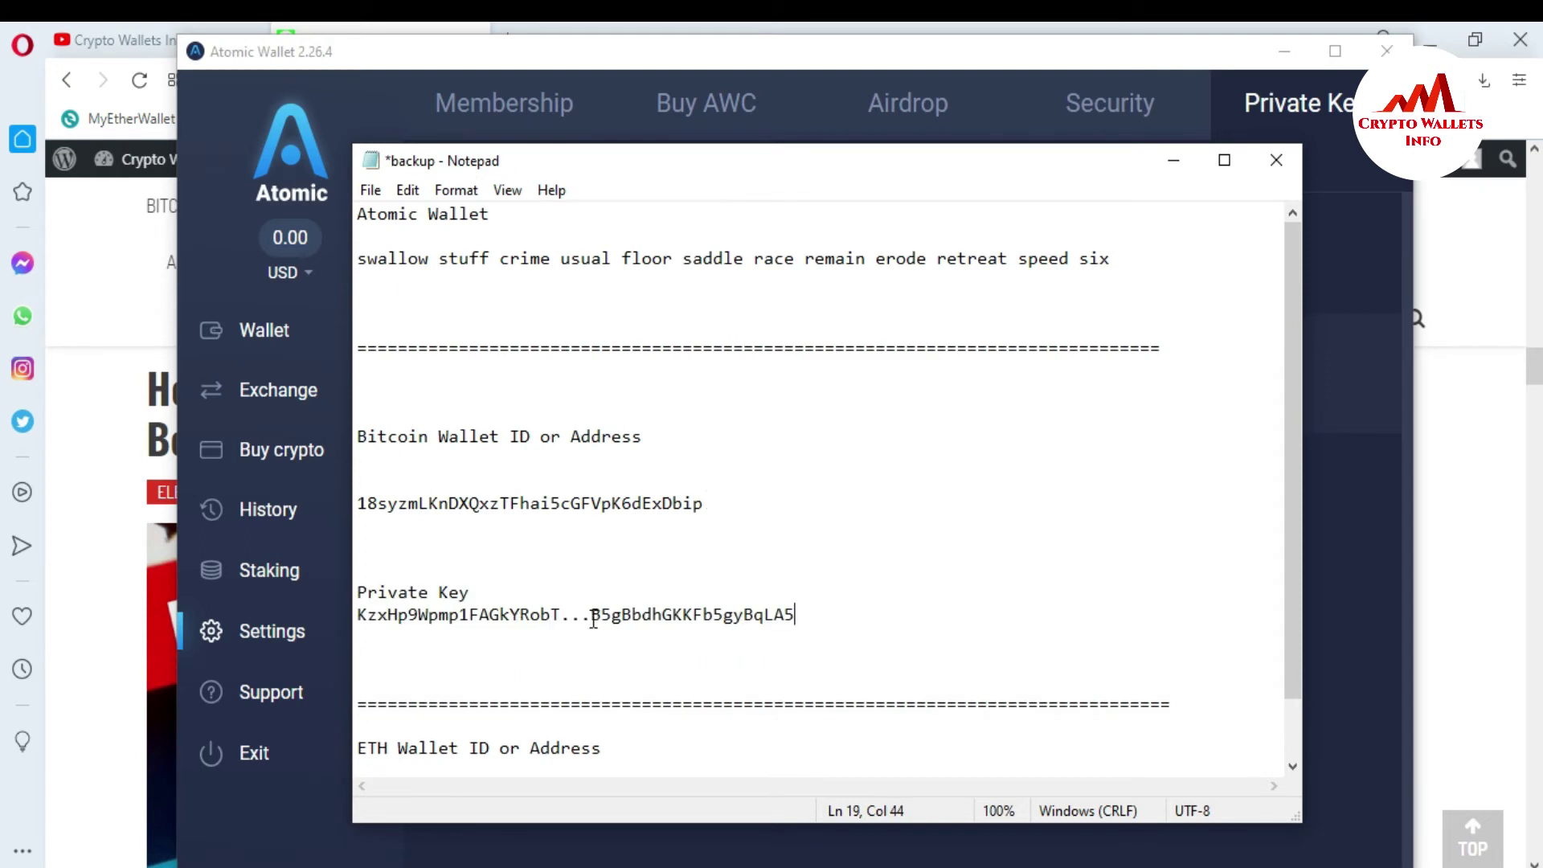
pyautogui.moveTo(592, 615); pyautogui.dragTo(560, 617)
pyautogui.moveTo(801, 614); pyautogui.dragTo(359, 594)
pyautogui.press('BackSpace')
pyautogui.press('BackSpace')
pyautogui.press('BackSpace')
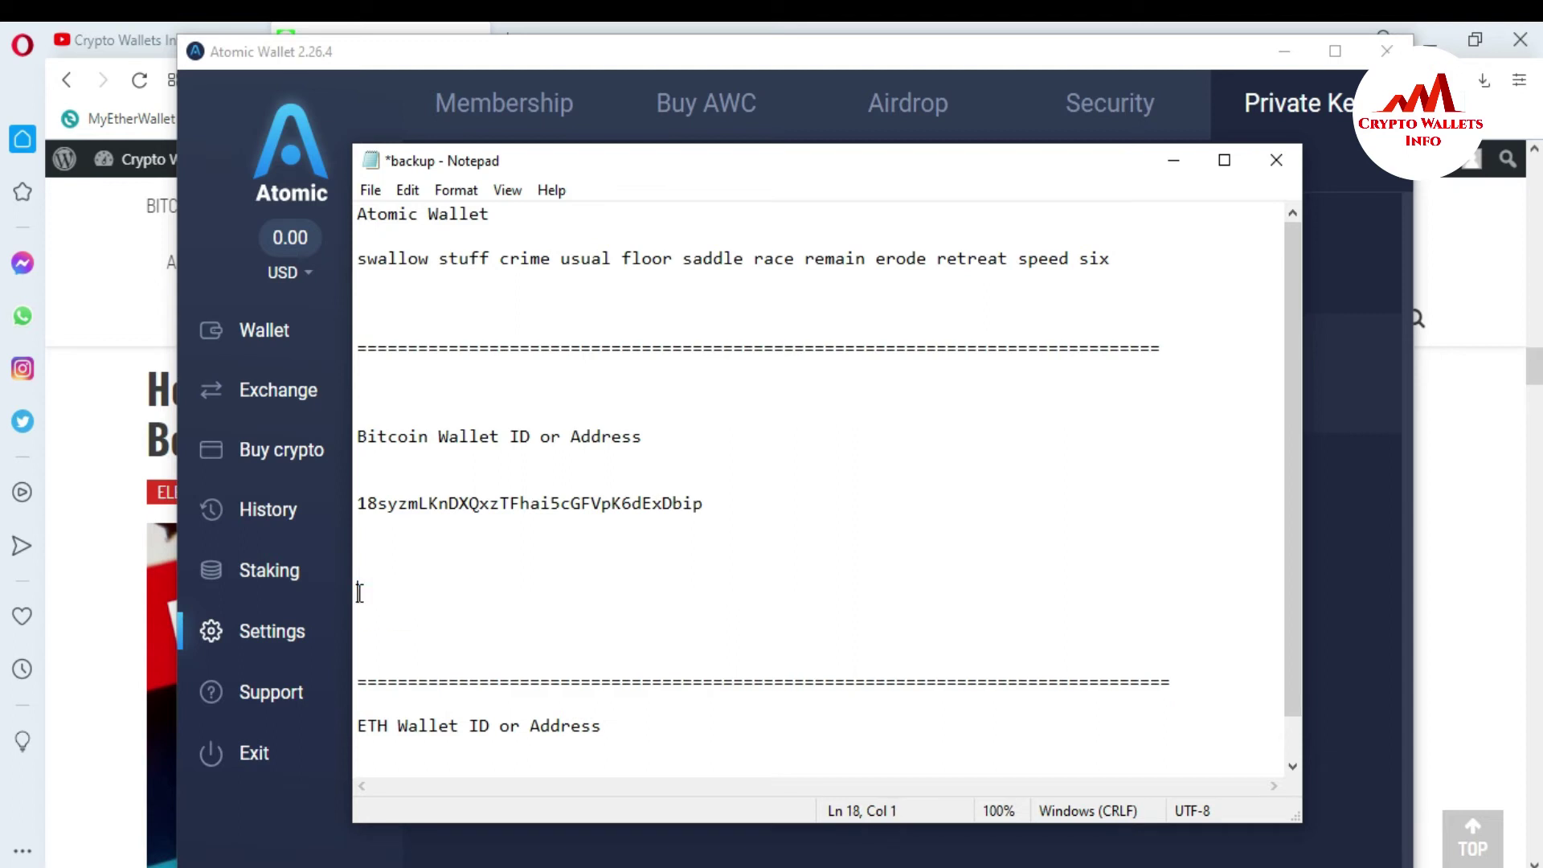
pyautogui.click(1171, 163)
pyautogui.click(1150, 443)
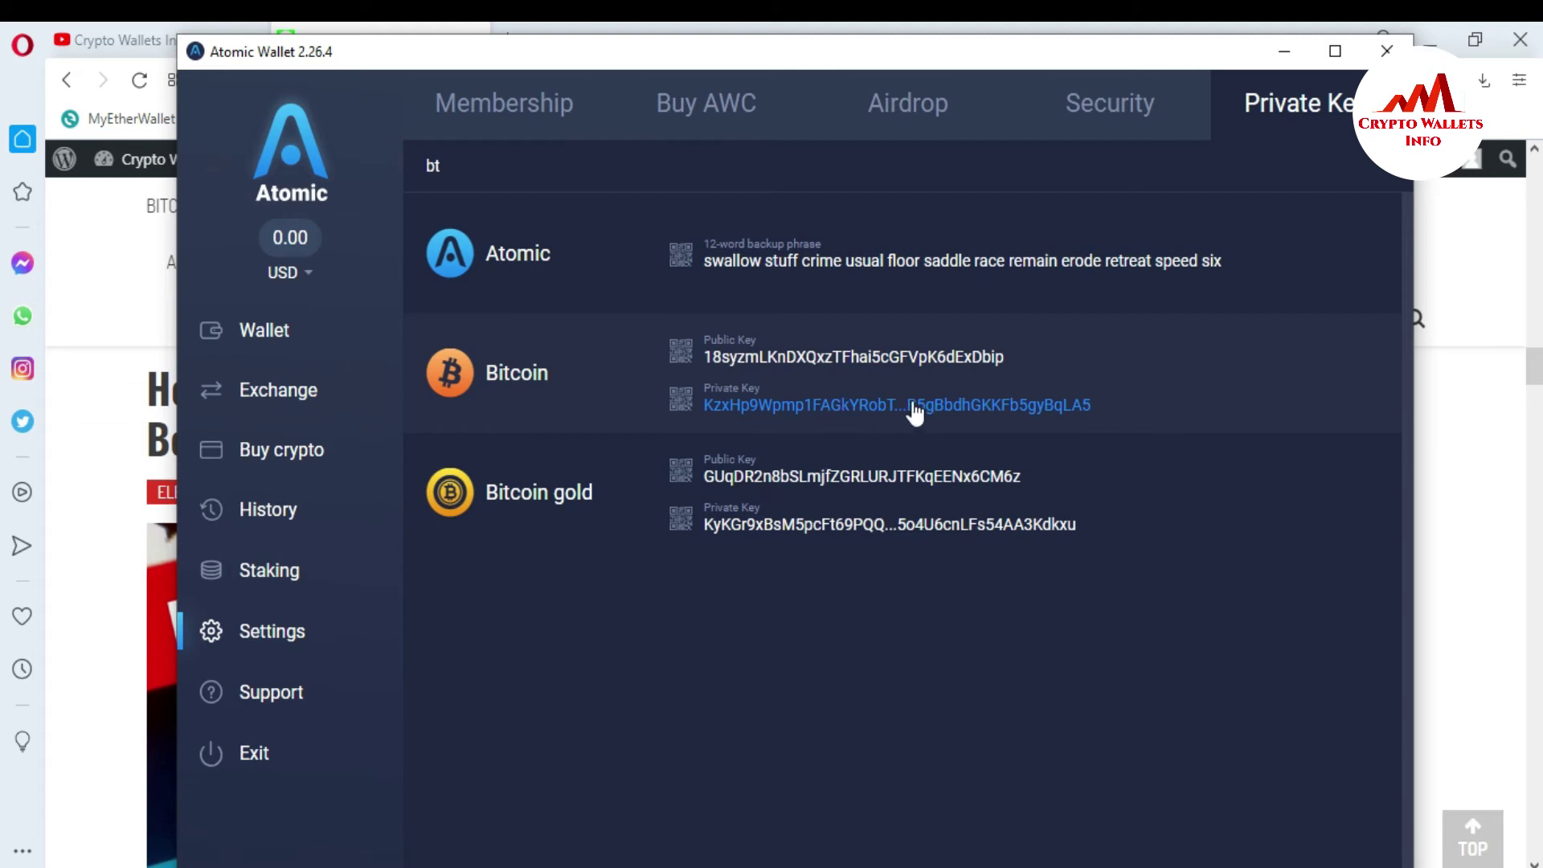
# Copy the full Bitcoin private key into the backup note under the heading "Private Key Of Bitcoin Address", with an extra blank line above the heading
pyautogui.click(858, 412)
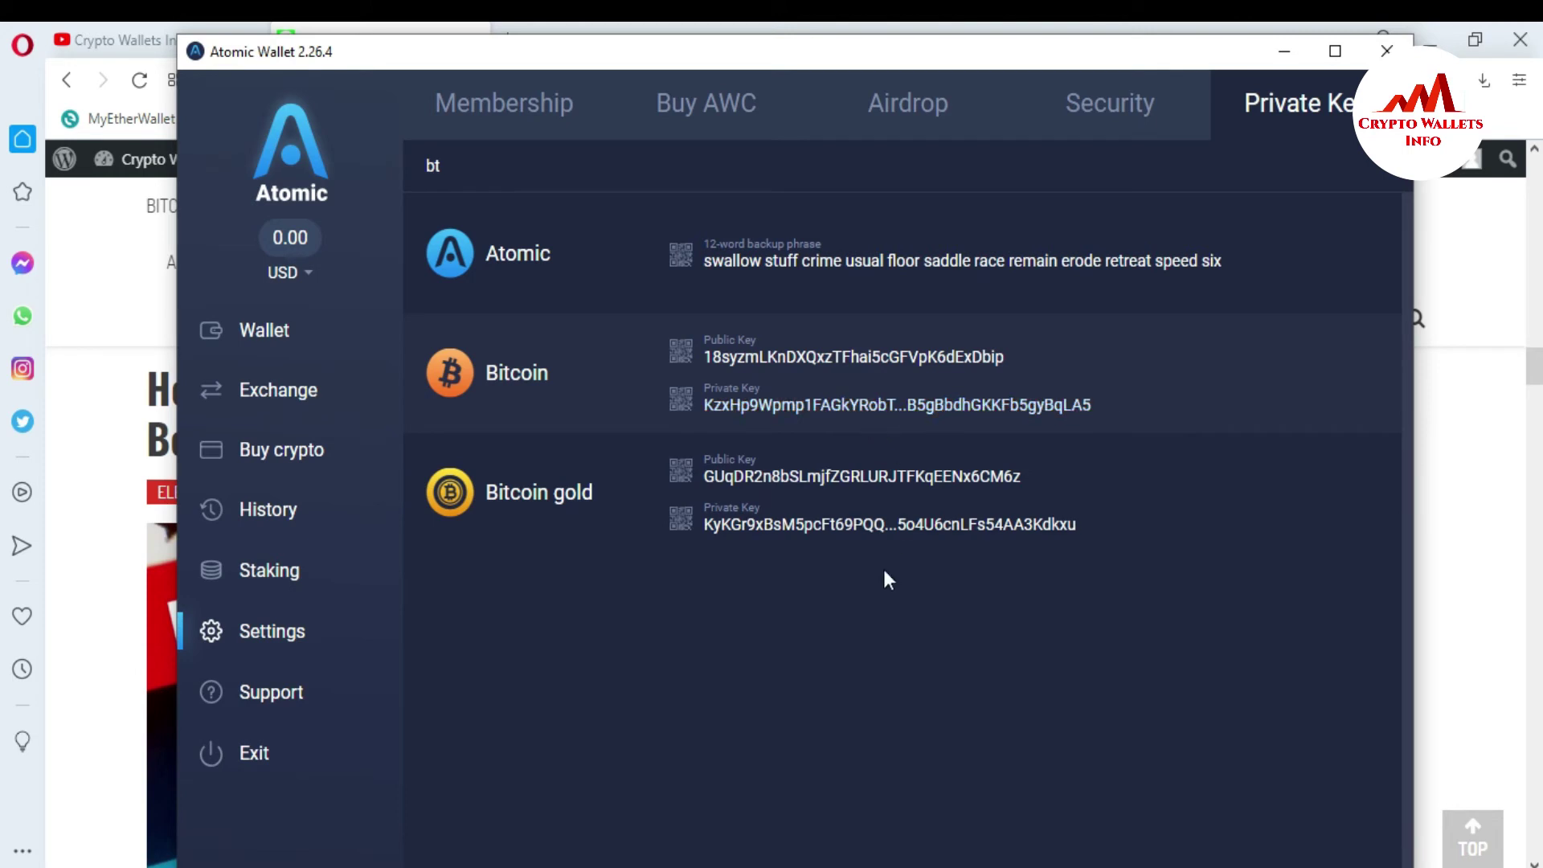
pyautogui.hotkey('alt', 'Tab')
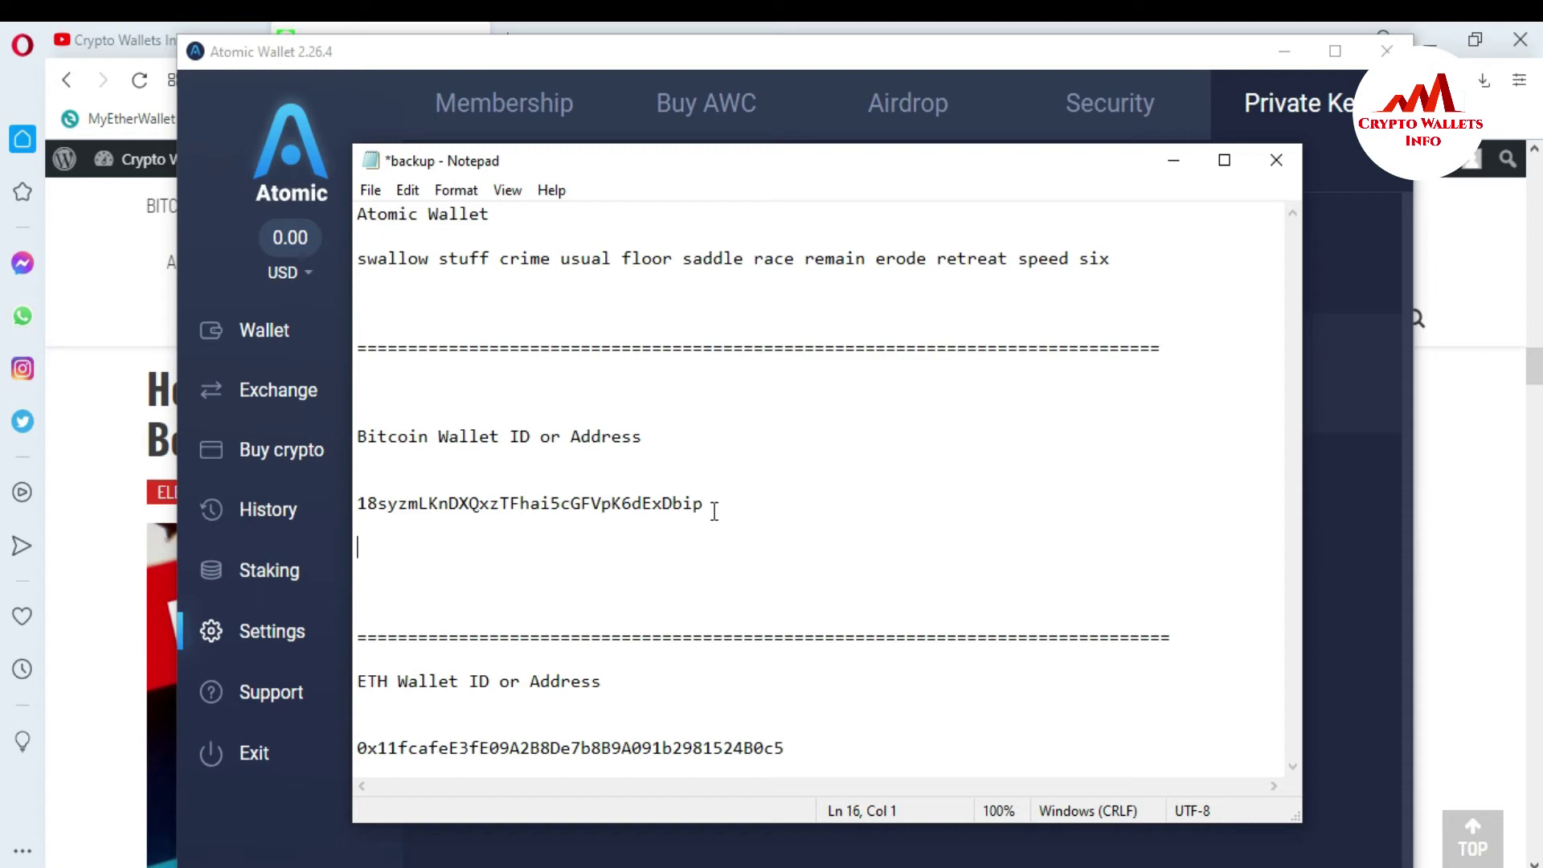
pyautogui.write('Private Key Of Bitc')
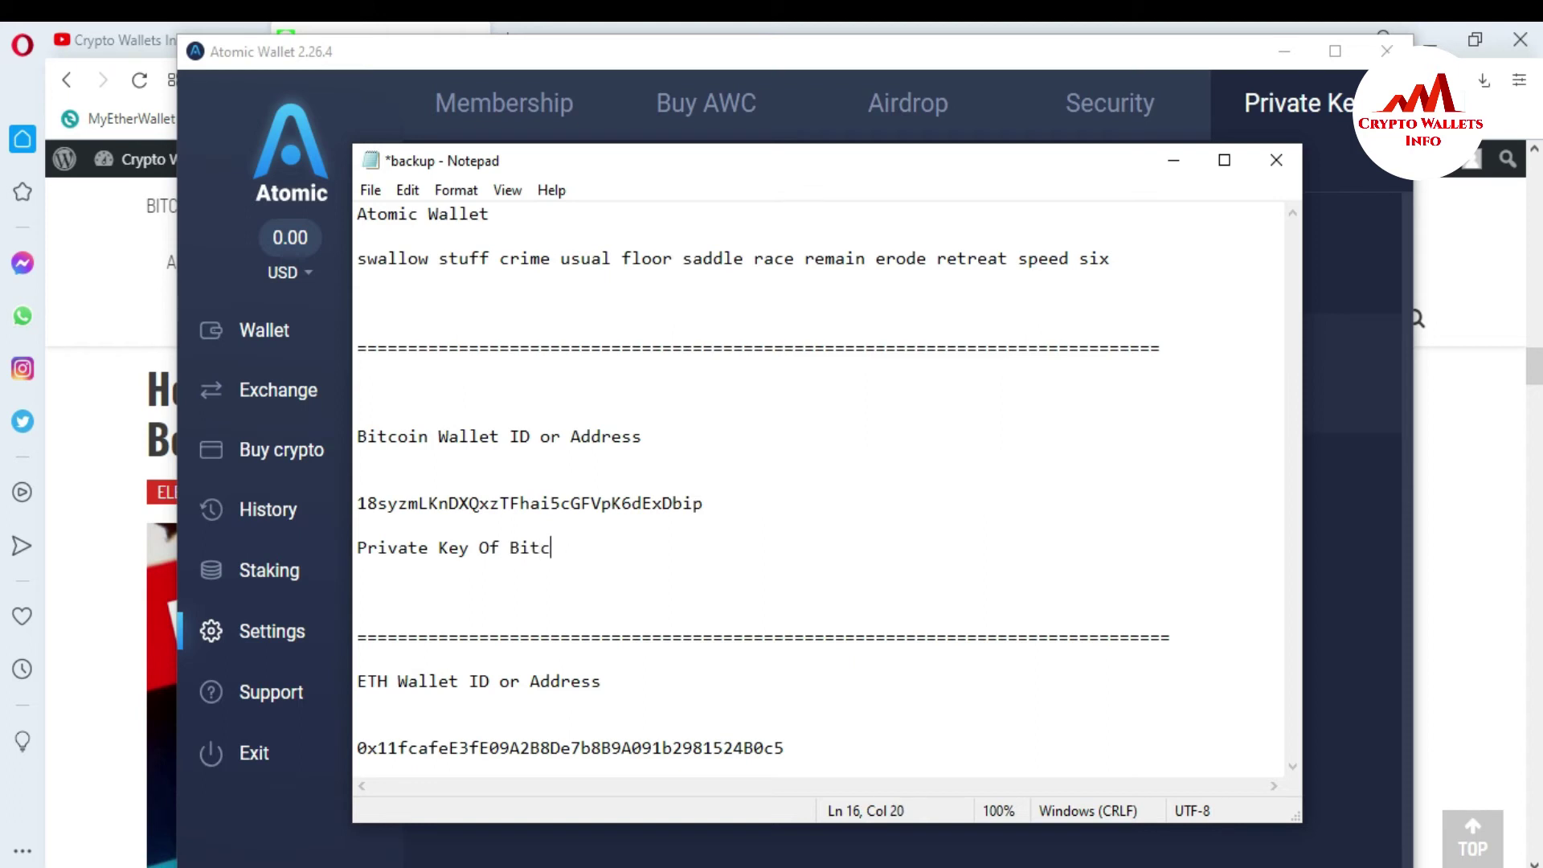
pyautogui.write('oin Address')
pyautogui.press('Return')
pyautogui.press('Return')
pyautogui.hotkey('ctrl', 'v')
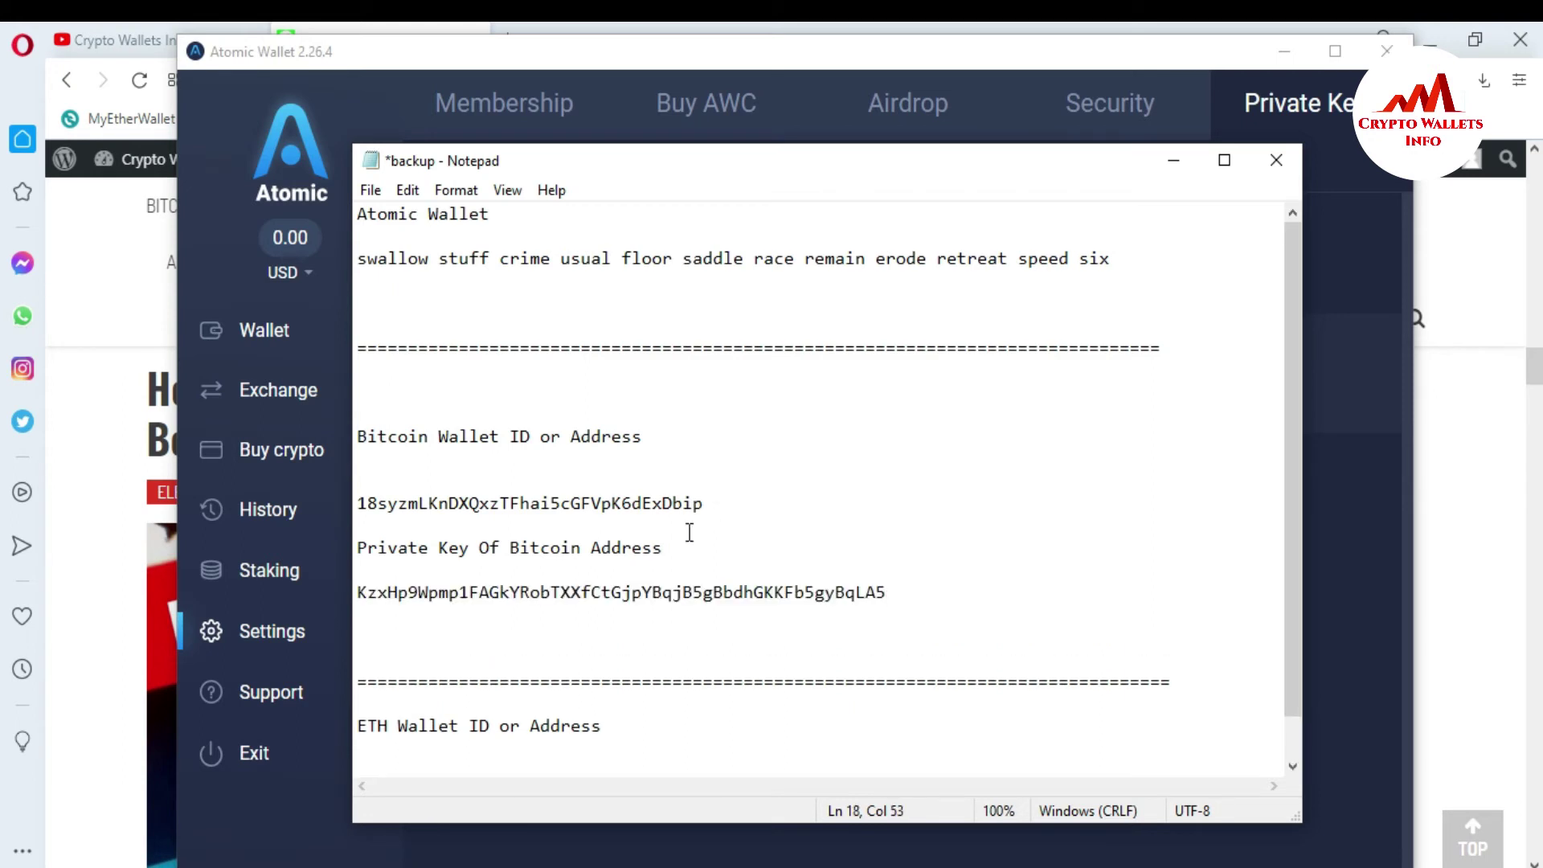
pyautogui.click(360, 548)
pyautogui.press('Return')
# Review the Bitcoin address and its private key in the backup note, moving the note window clear of the wallet's search field
pyautogui.moveTo(359, 504); pyautogui.dragTo(709, 504)
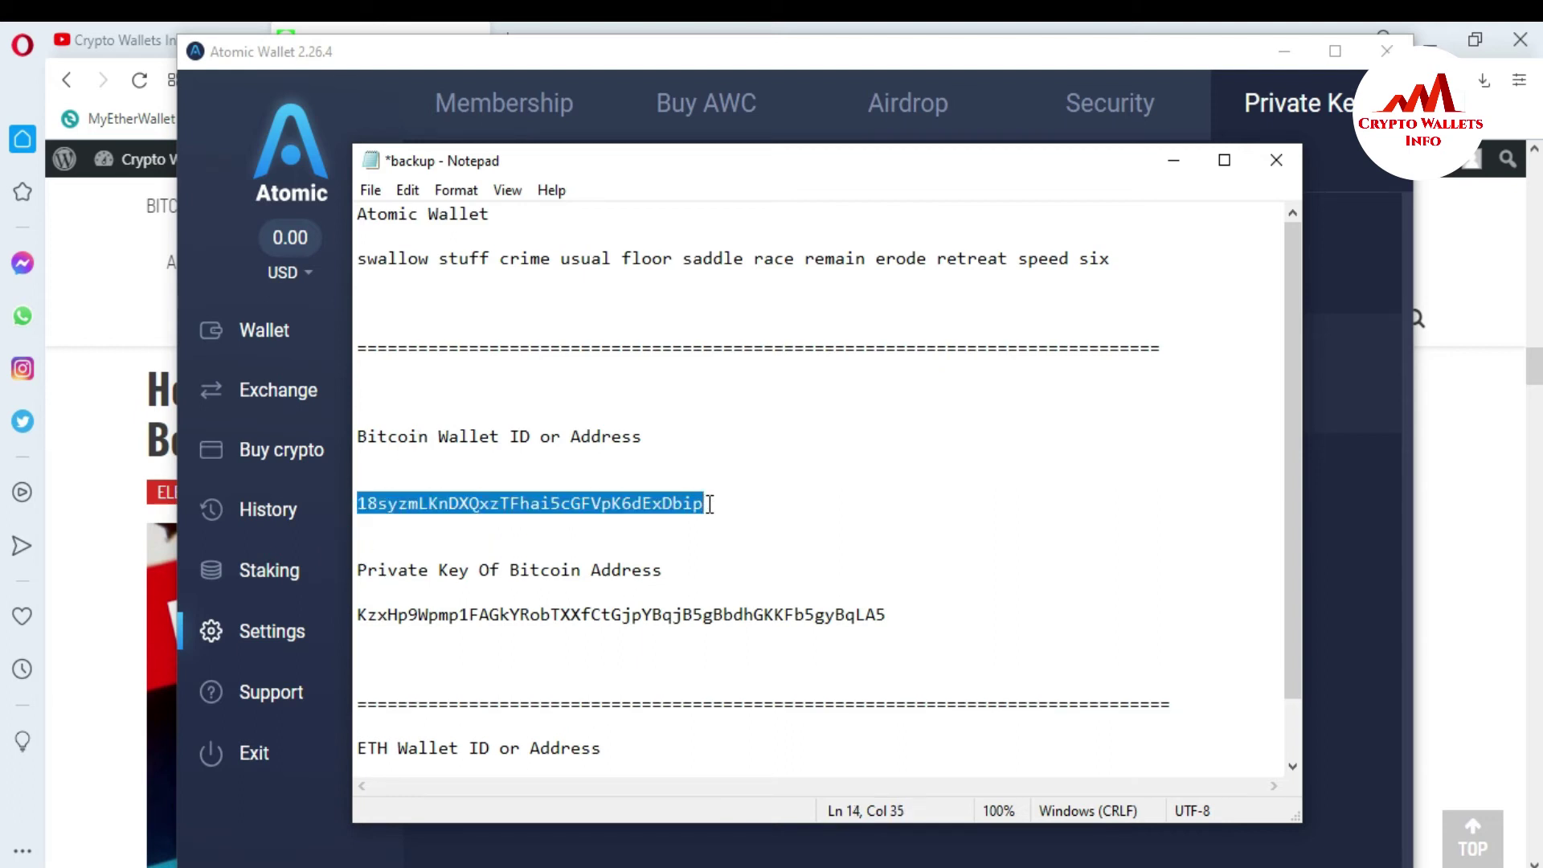
pyautogui.moveTo(358, 615); pyautogui.dragTo(945, 633)
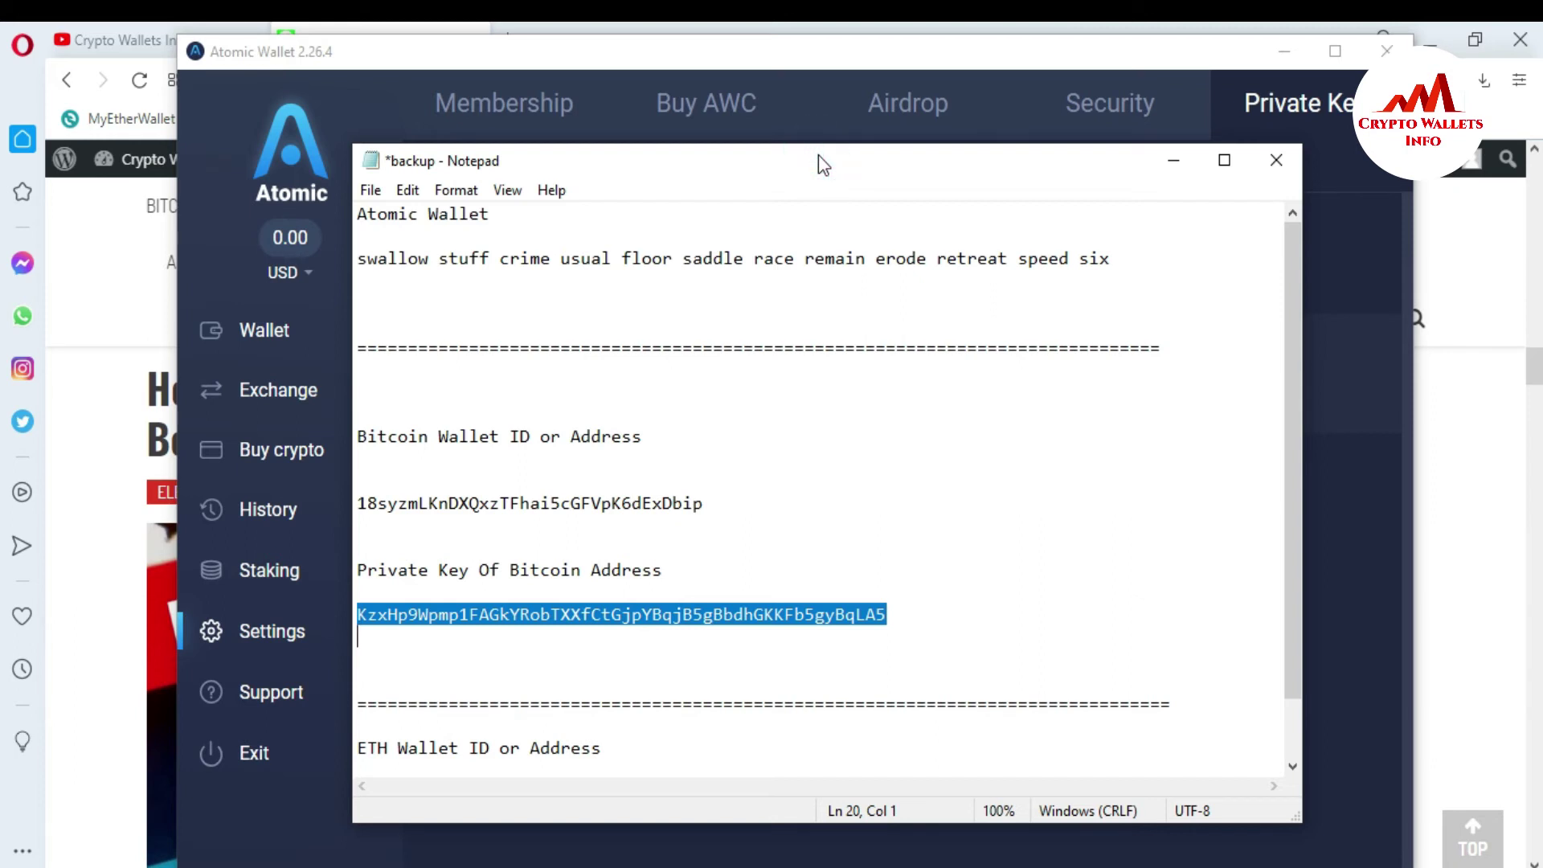
pyautogui.moveTo(818, 154); pyautogui.dragTo(760, 307)
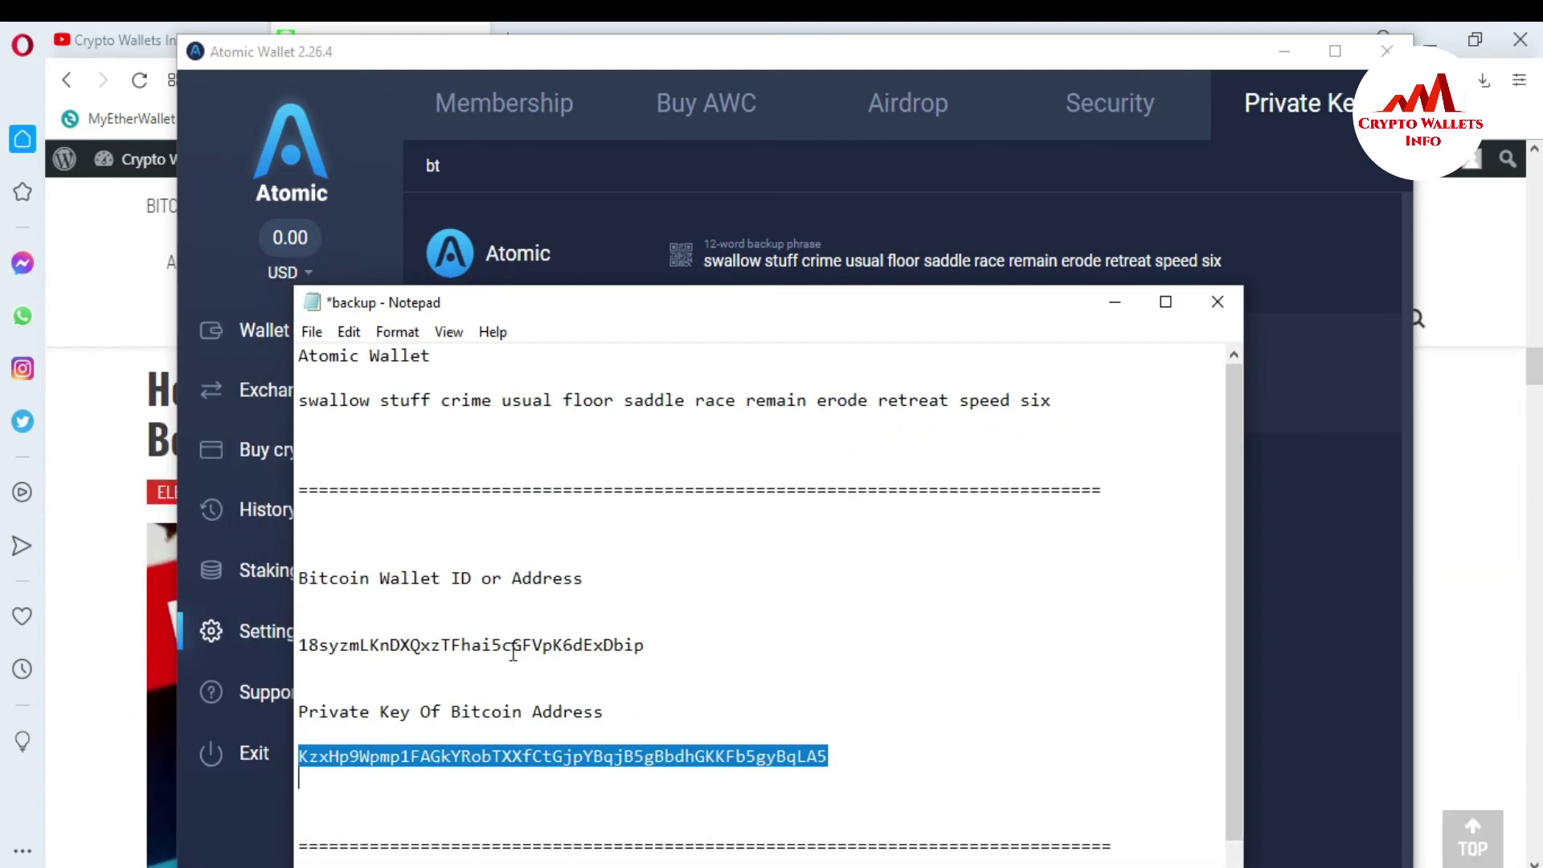
pyautogui.click(318, 759)
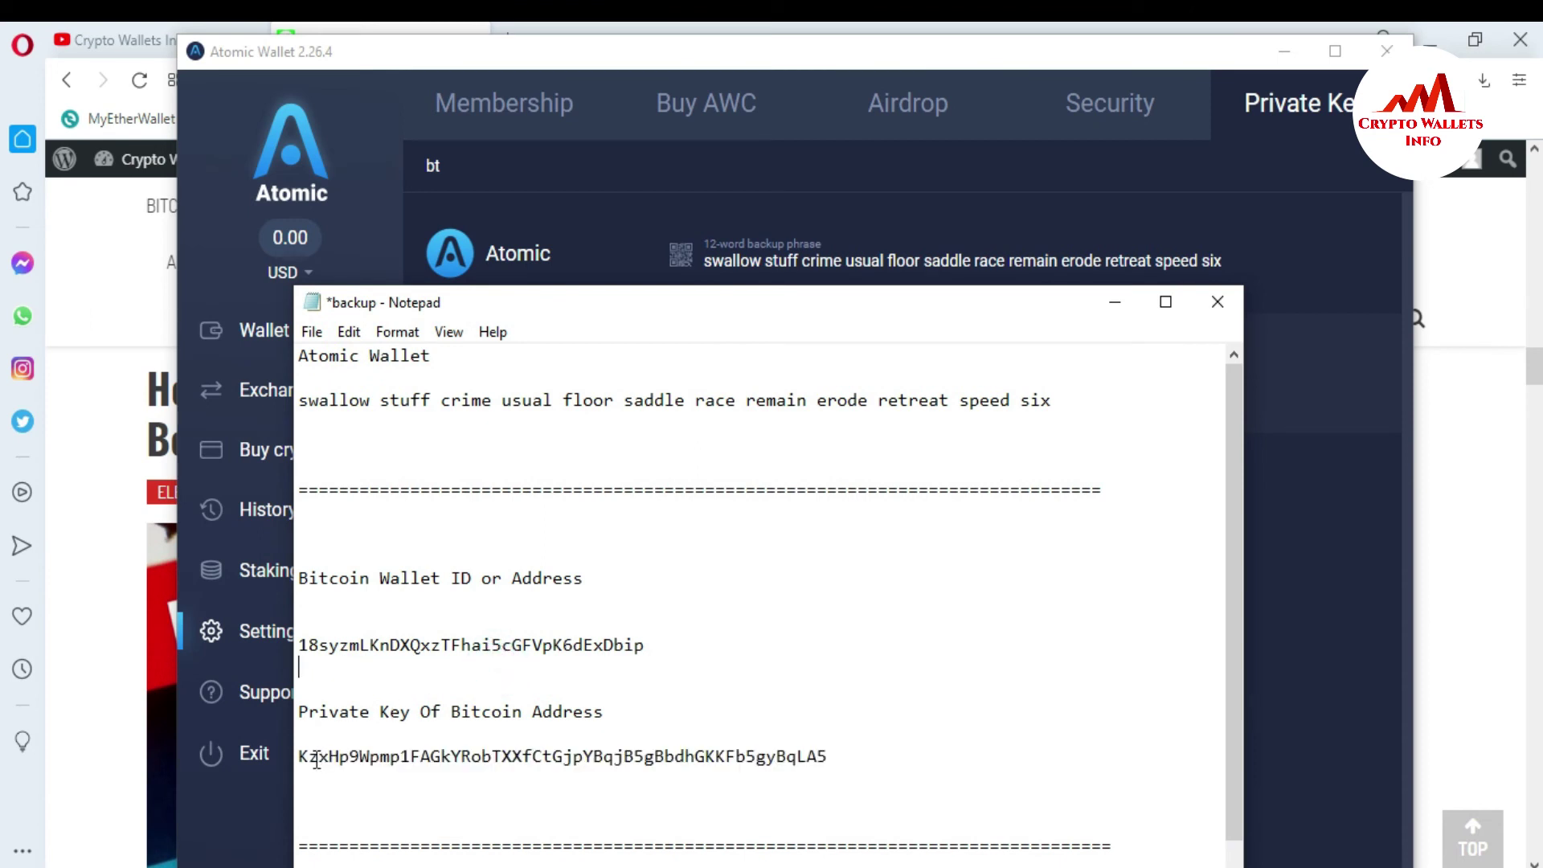
# Compare the last two characters of the Bitcoin private key in the backup note with those in the wallet
pyautogui.moveTo(809, 755); pyautogui.dragTo(829, 755)
pyautogui.click(1117, 303)
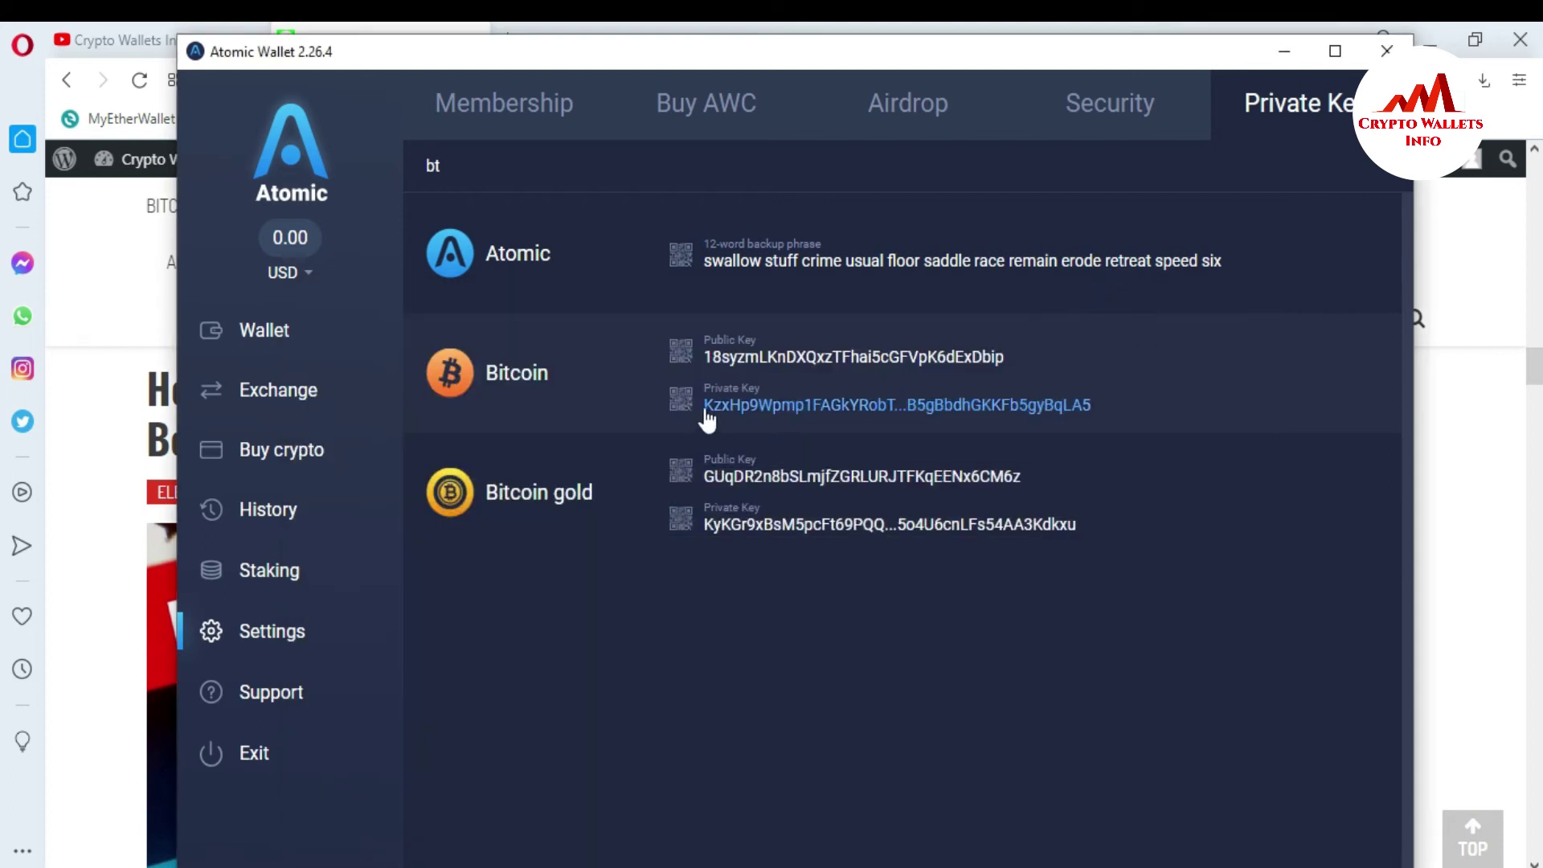
pyautogui.click(1103, 400)
pyautogui.moveTo(1098, 408); pyautogui.dragTo(1076, 406)
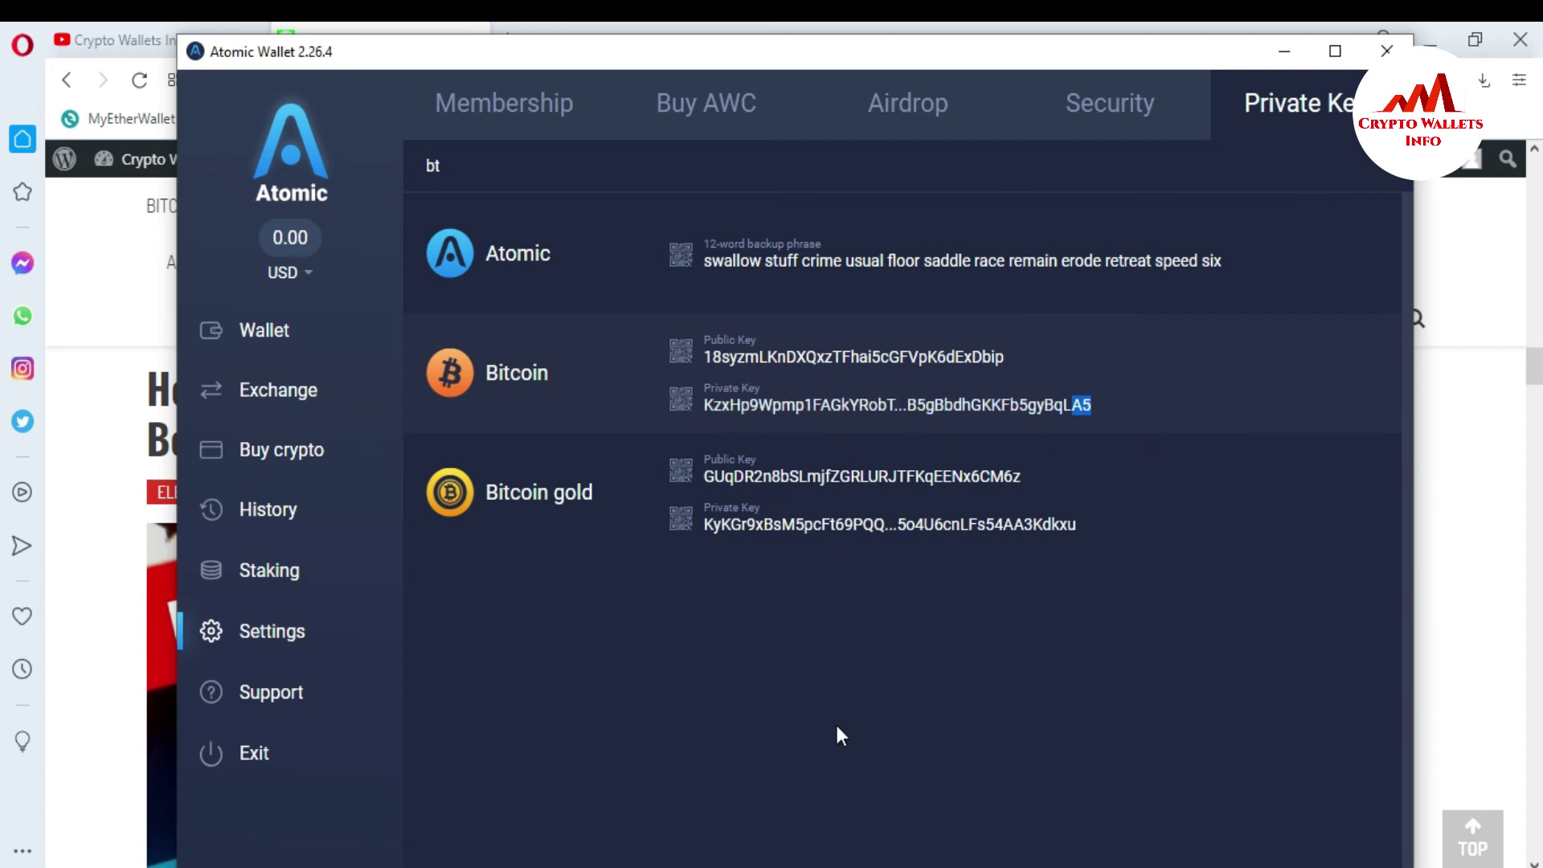
pyautogui.hotkey('alt', 'Tab')
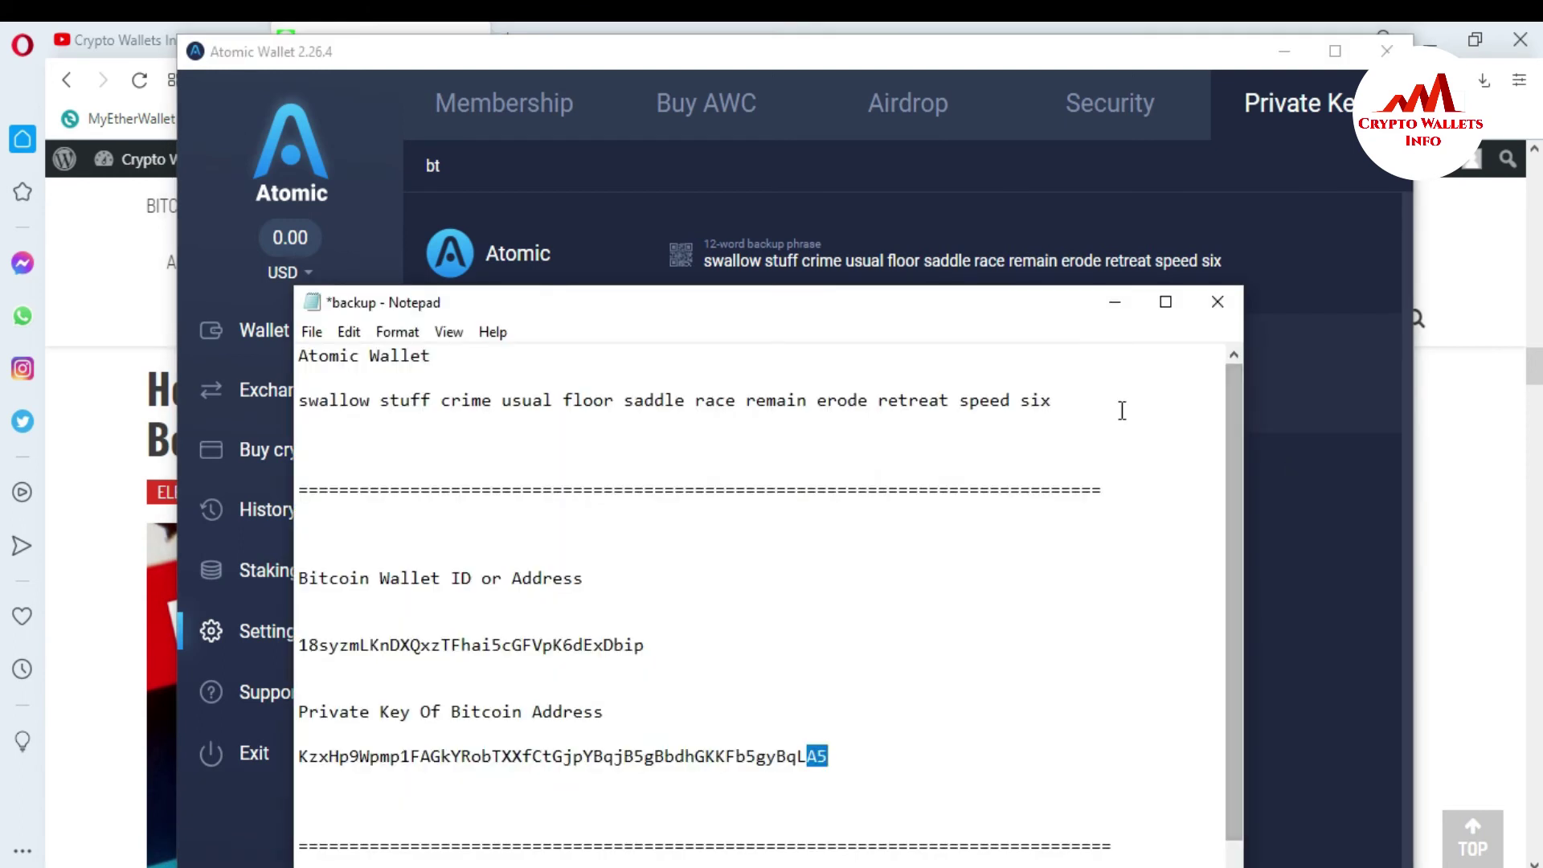
# Move the backup note window higher and review its contents from the backup phrase down to the ETH wallet address
pyautogui.moveTo(966, 305); pyautogui.dragTo(935, 164)
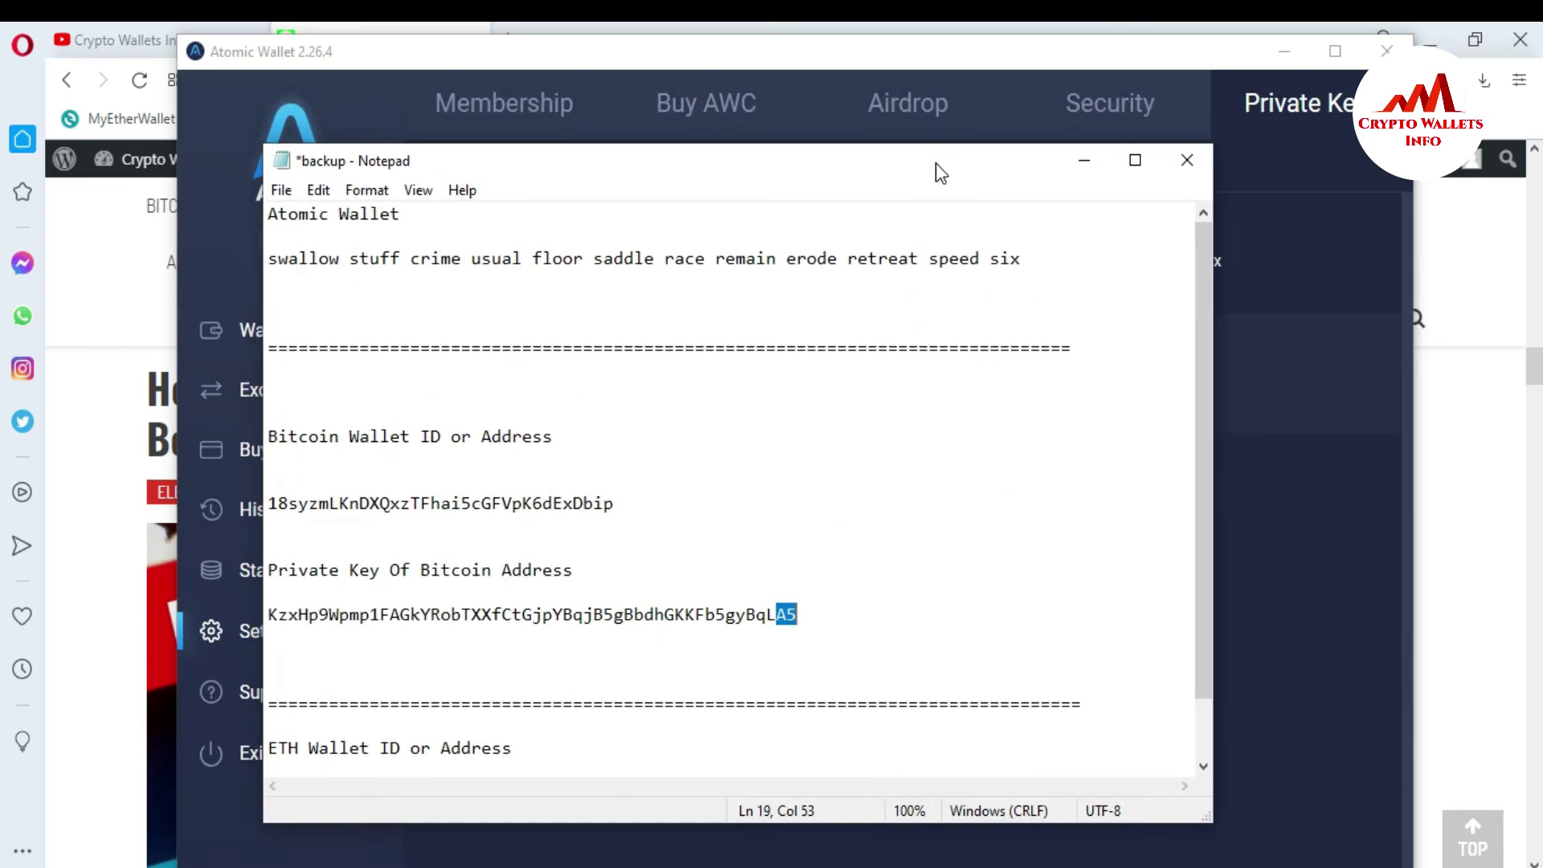
pyautogui.scroll(-1, 1205, 408)
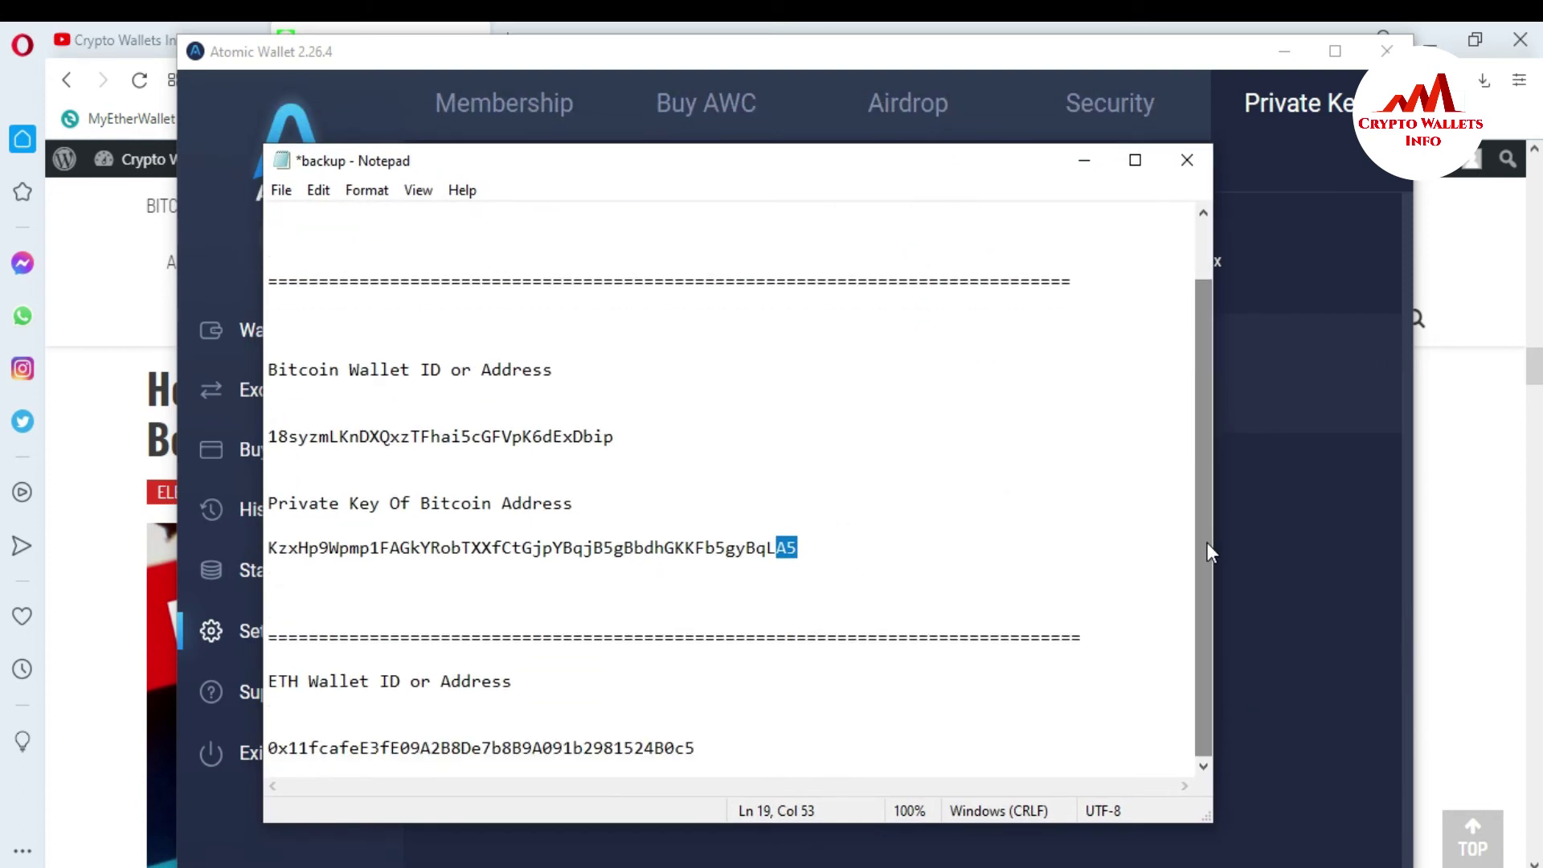
pyautogui.click(830, 556)
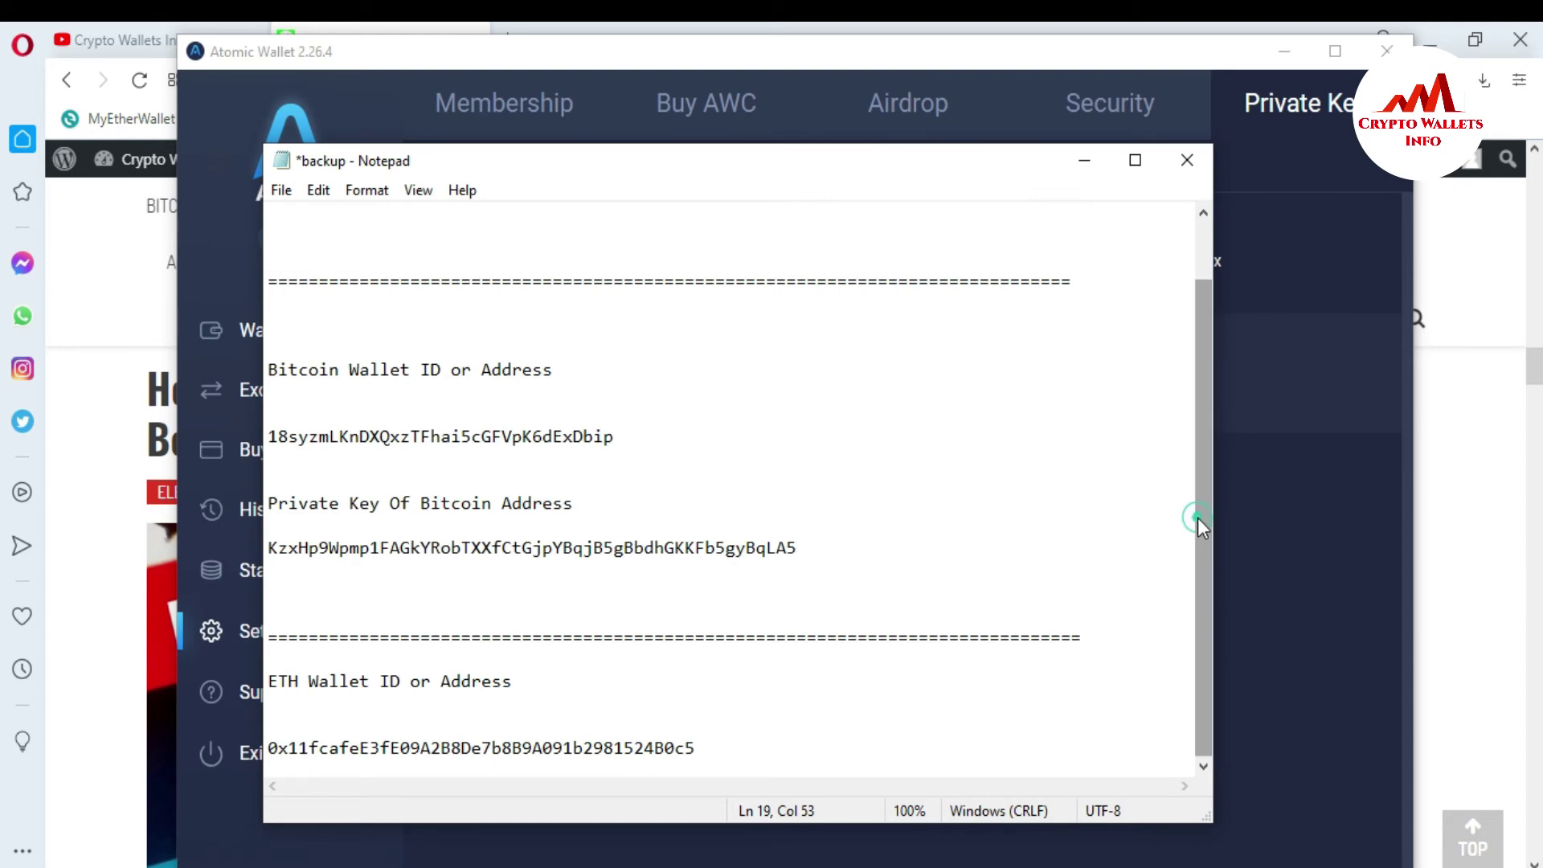
pyautogui.moveTo(1198, 518); pyautogui.dragTo(1205, 443)
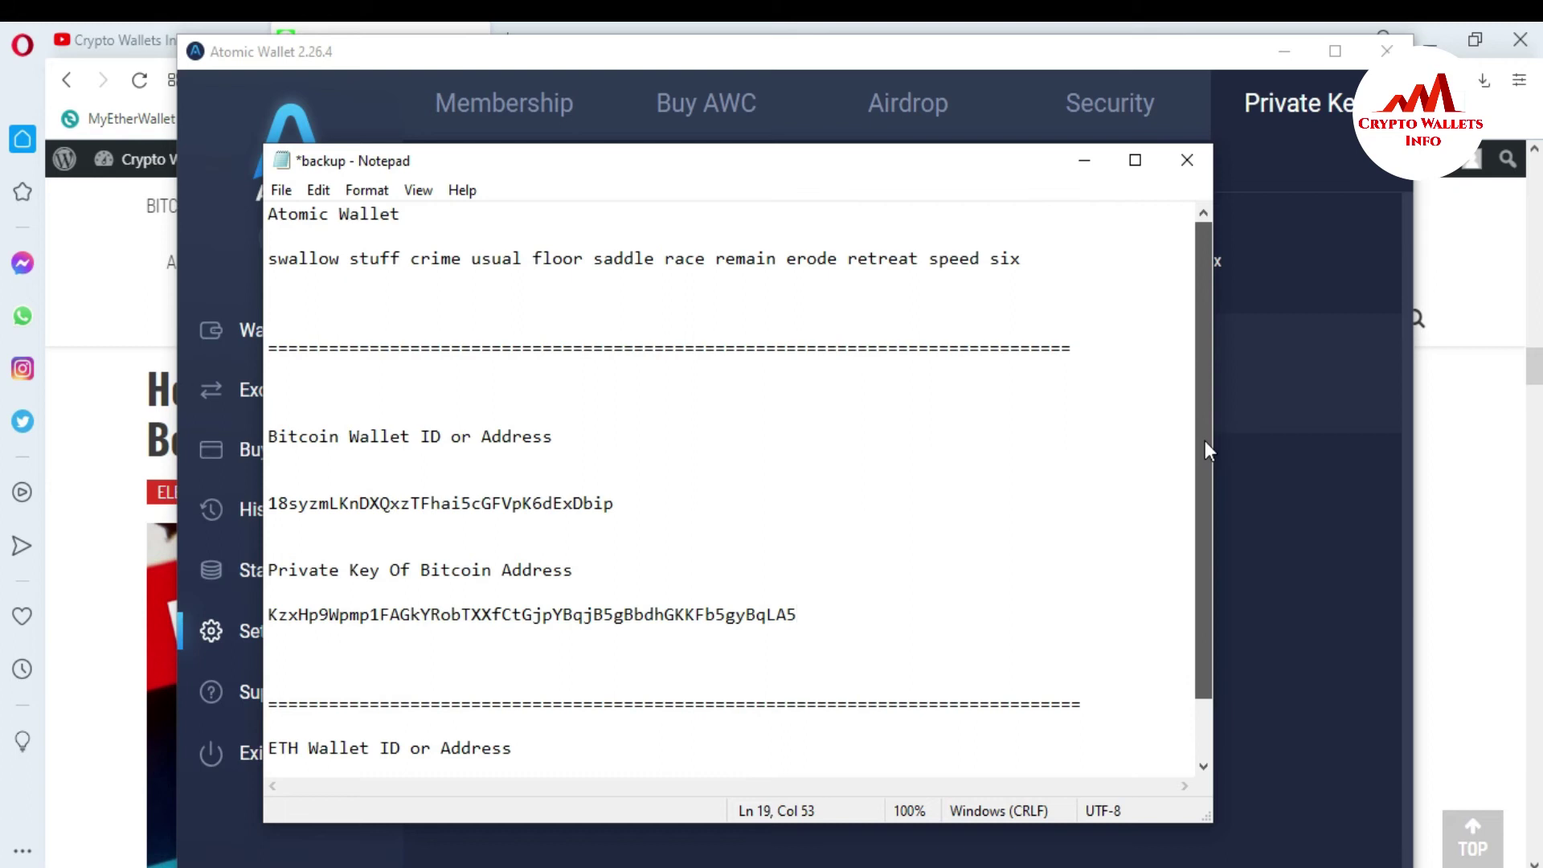
pyautogui.moveTo(1203, 441); pyautogui.dragTo(1210, 586)
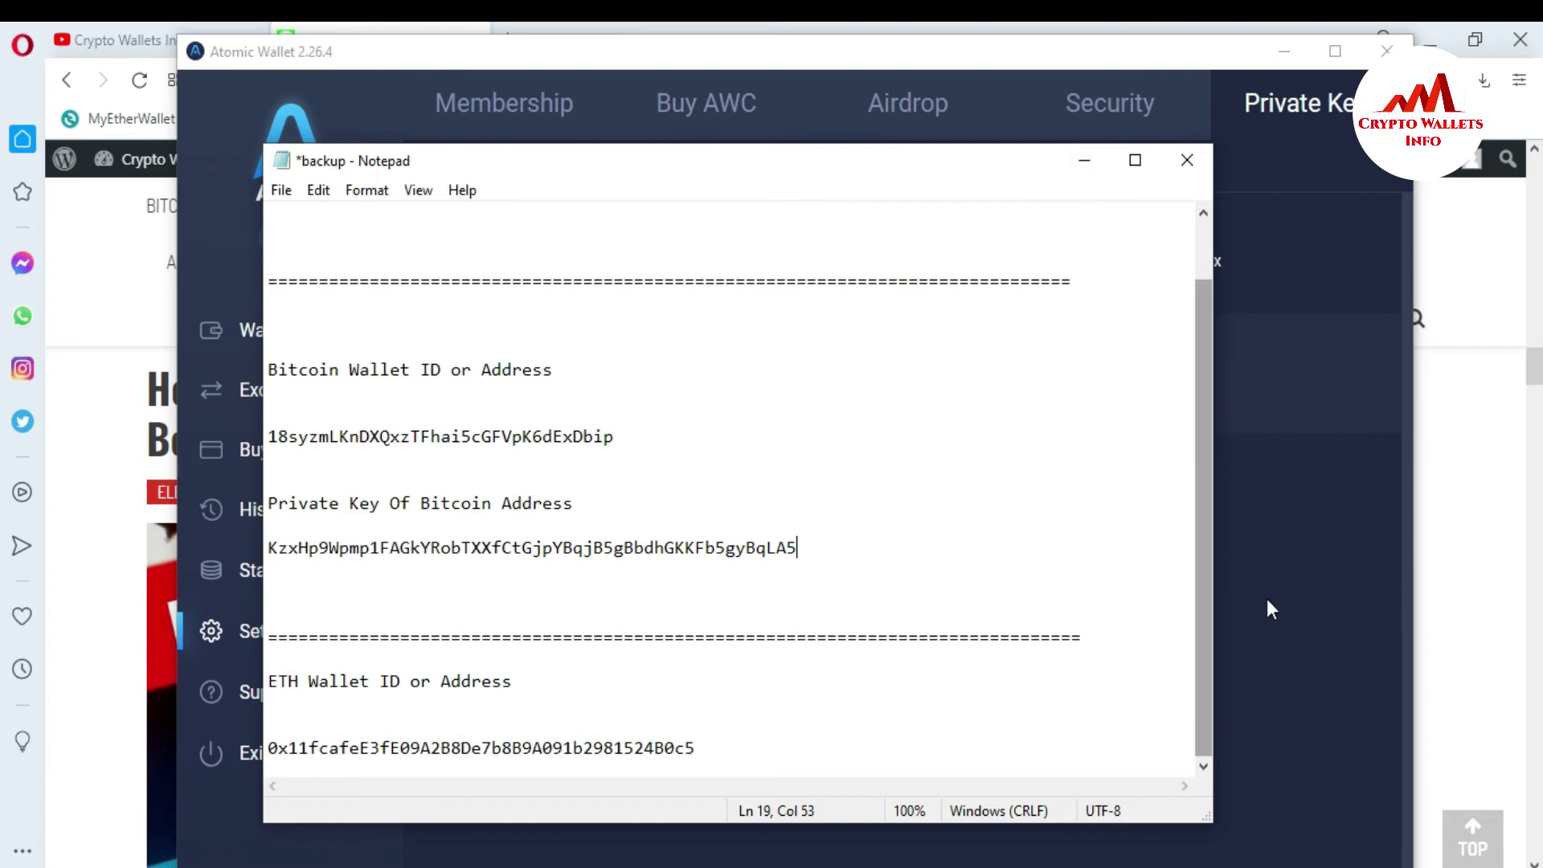
pyautogui.click(707, 753)
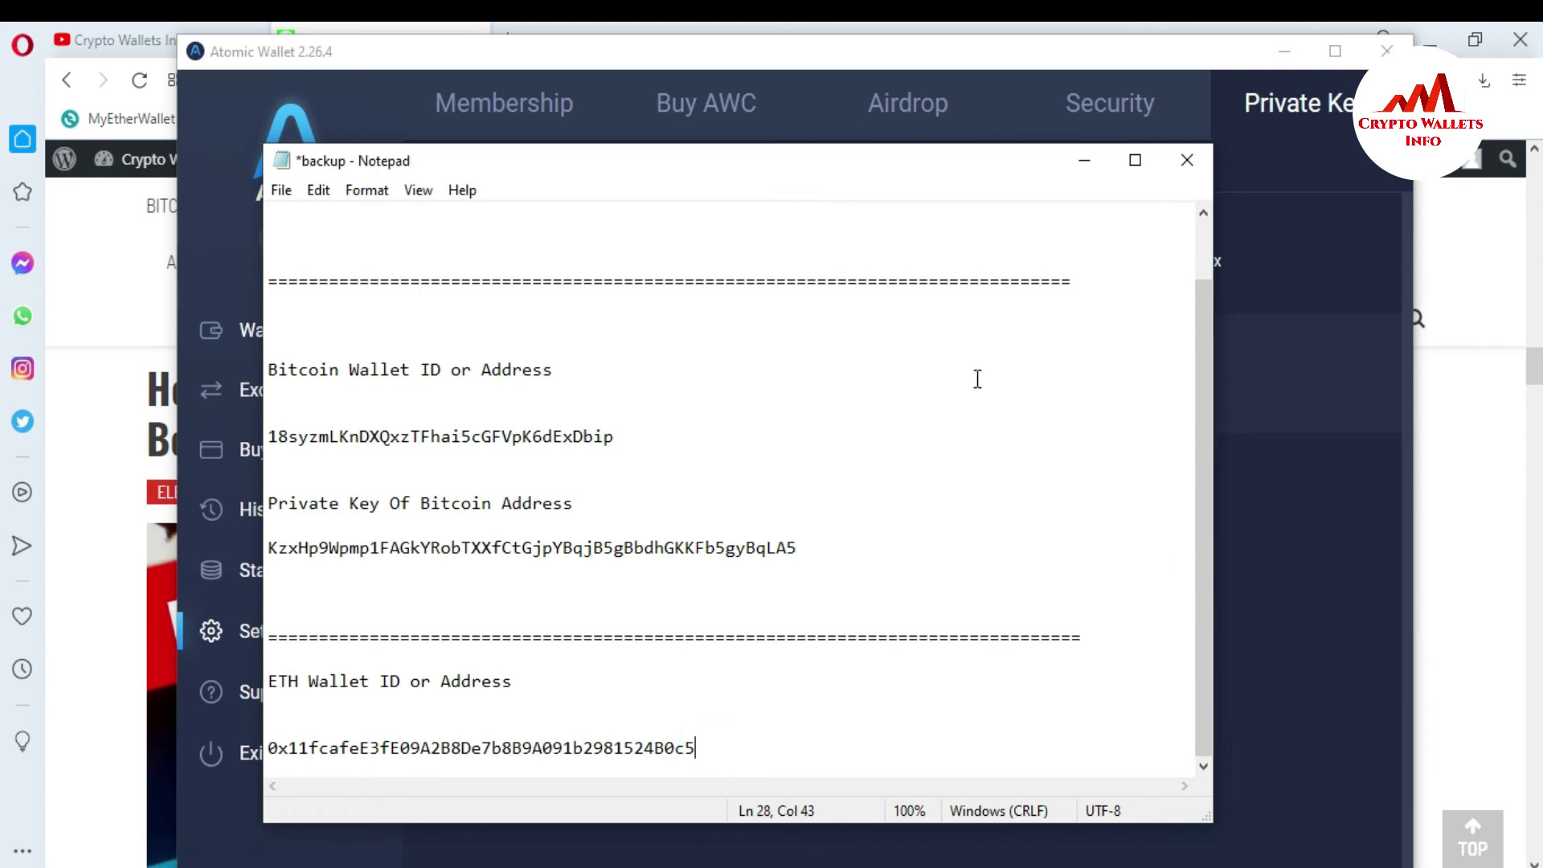
# Minimize the backup note and search the wallet's private key list for "eth" instead of "bt"
pyautogui.click(1084, 160)
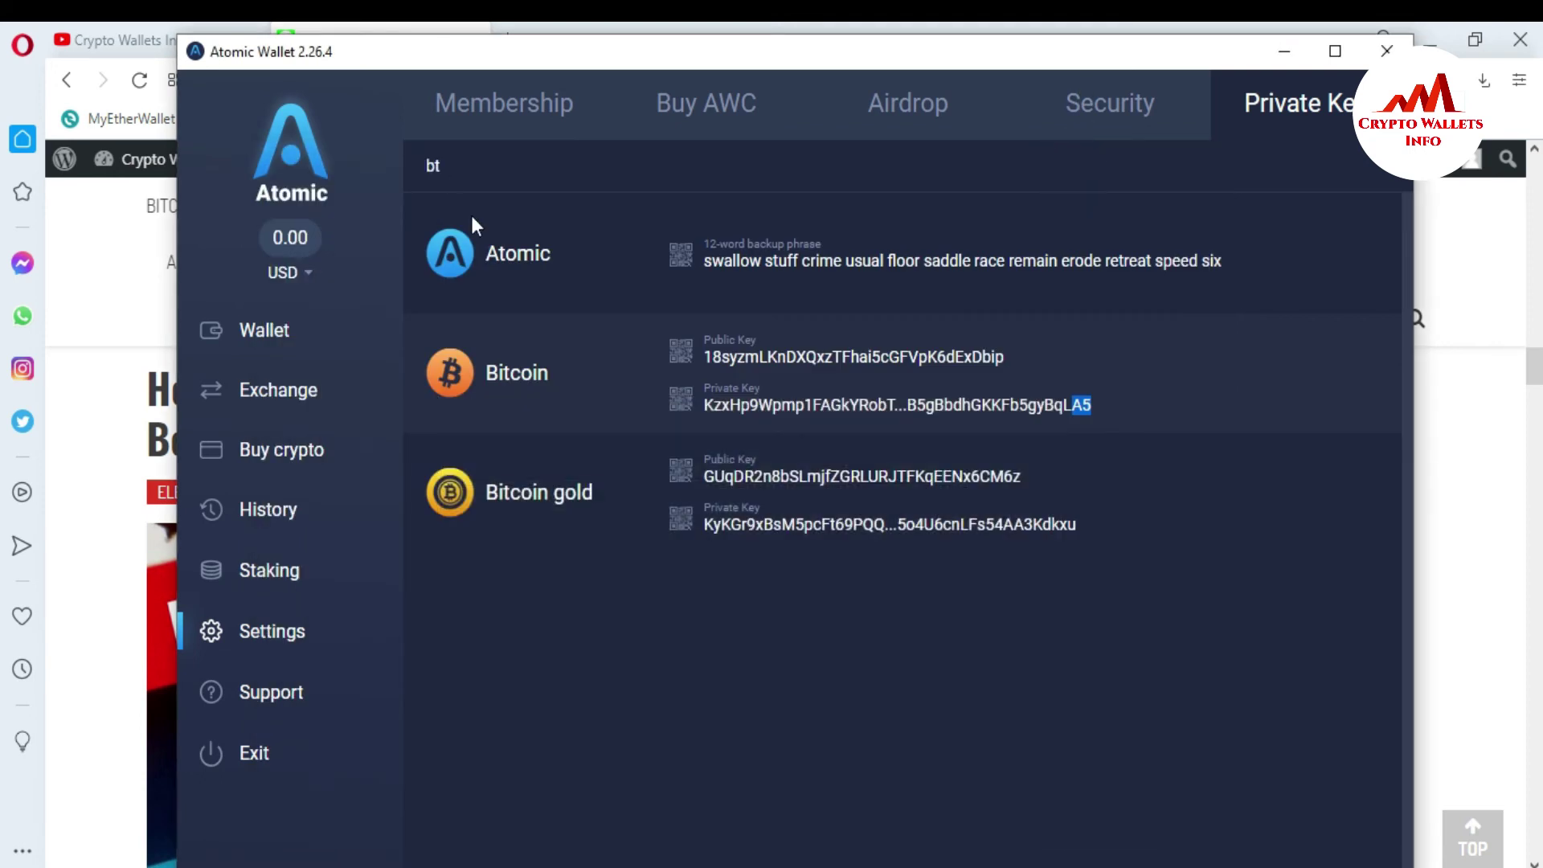
pyautogui.press('BackSpace')
pyautogui.press('BackSpace')
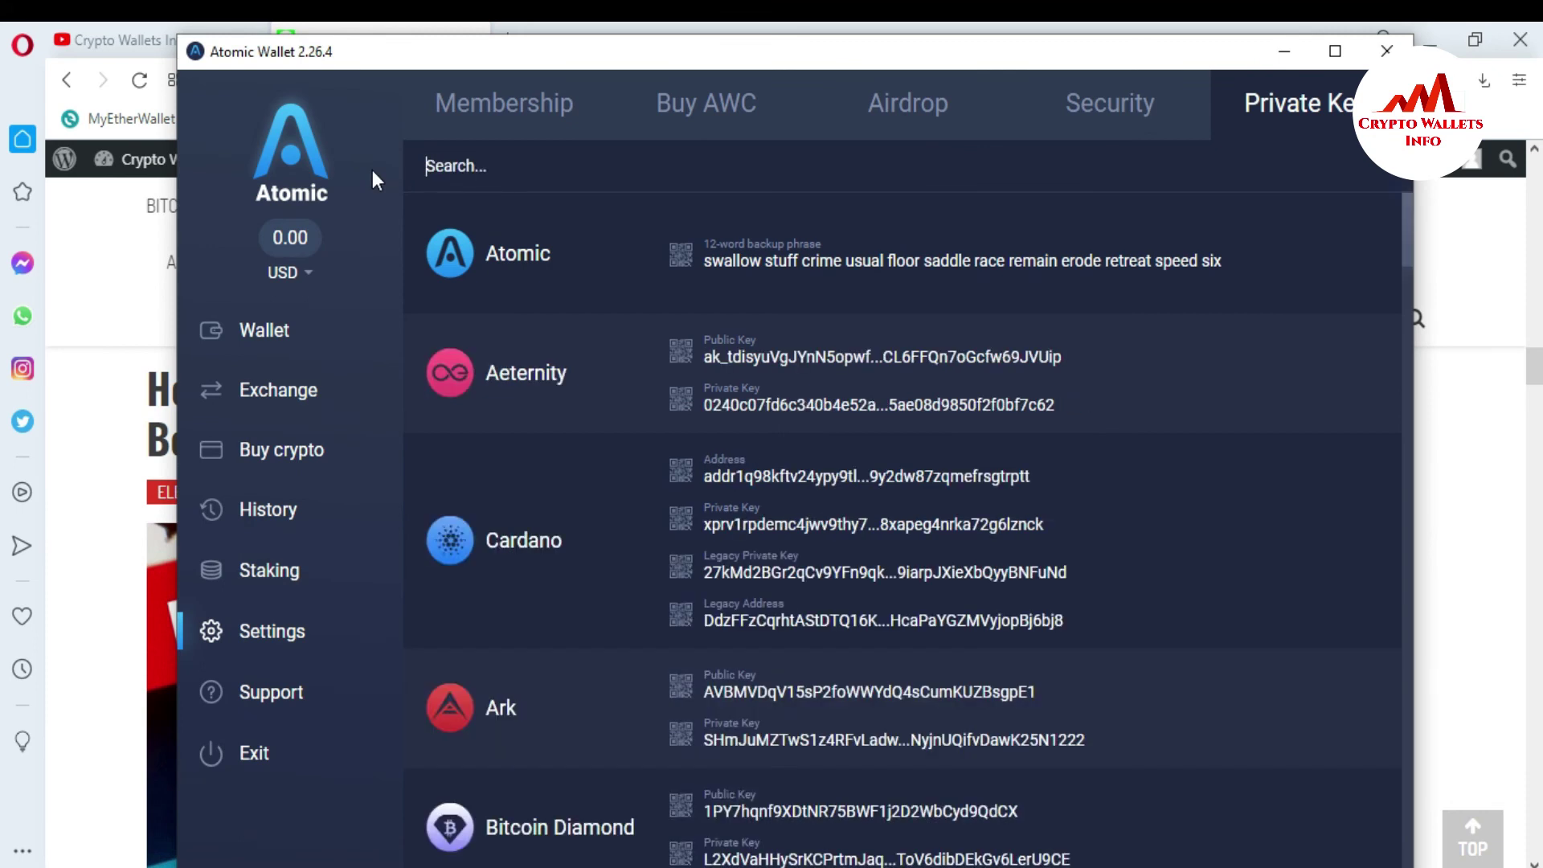
pyautogui.write('eth')
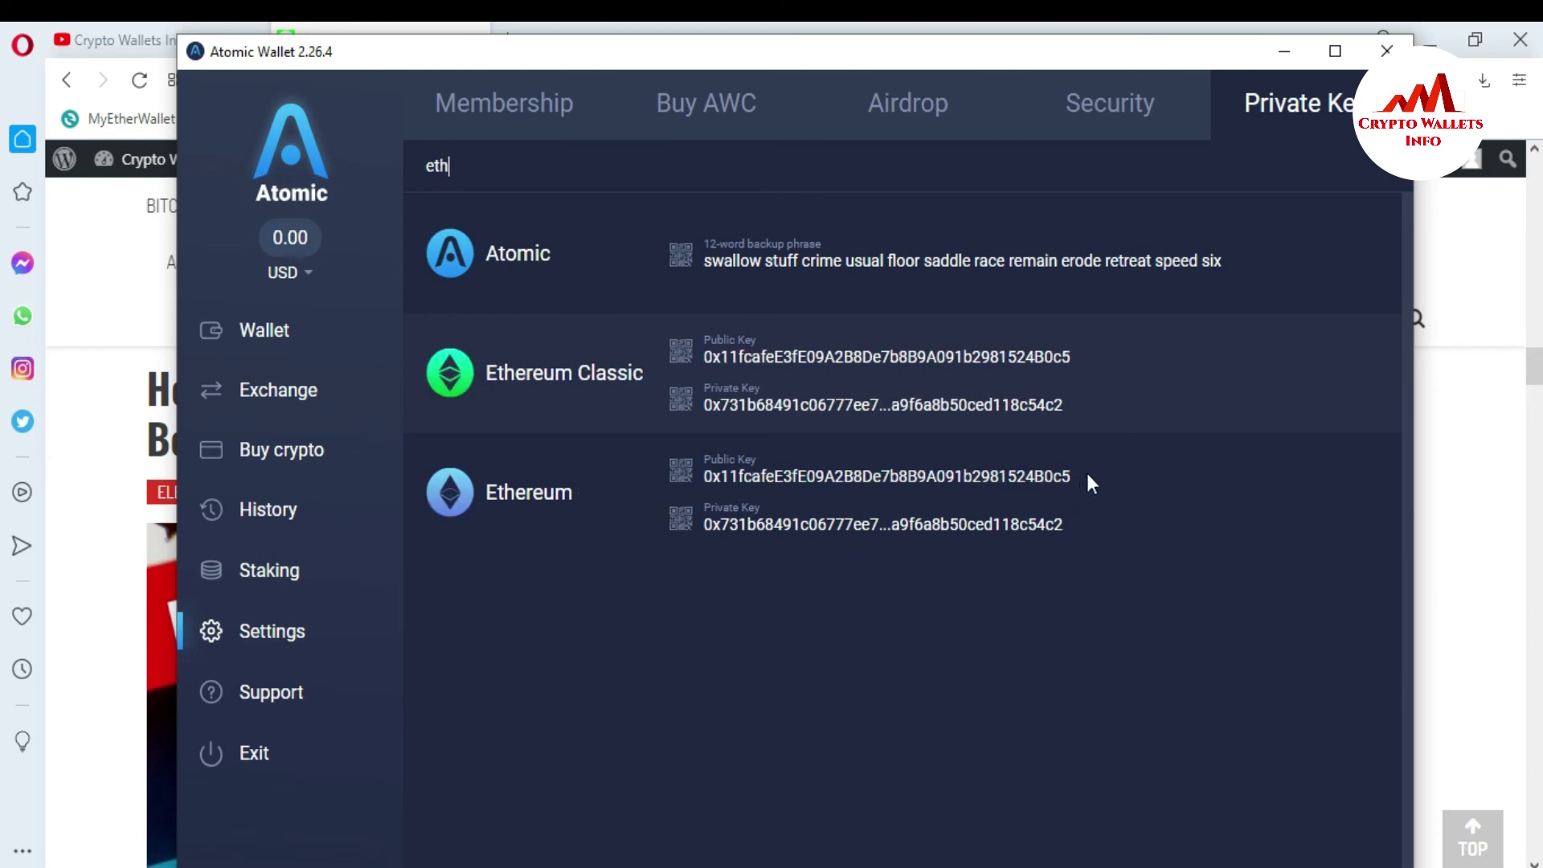
# Compare the Ethereum public key in the wallet with the ETH address in the backup note, and minimize the note
pyautogui.moveTo(1087, 476); pyautogui.dragTo(725, 488)
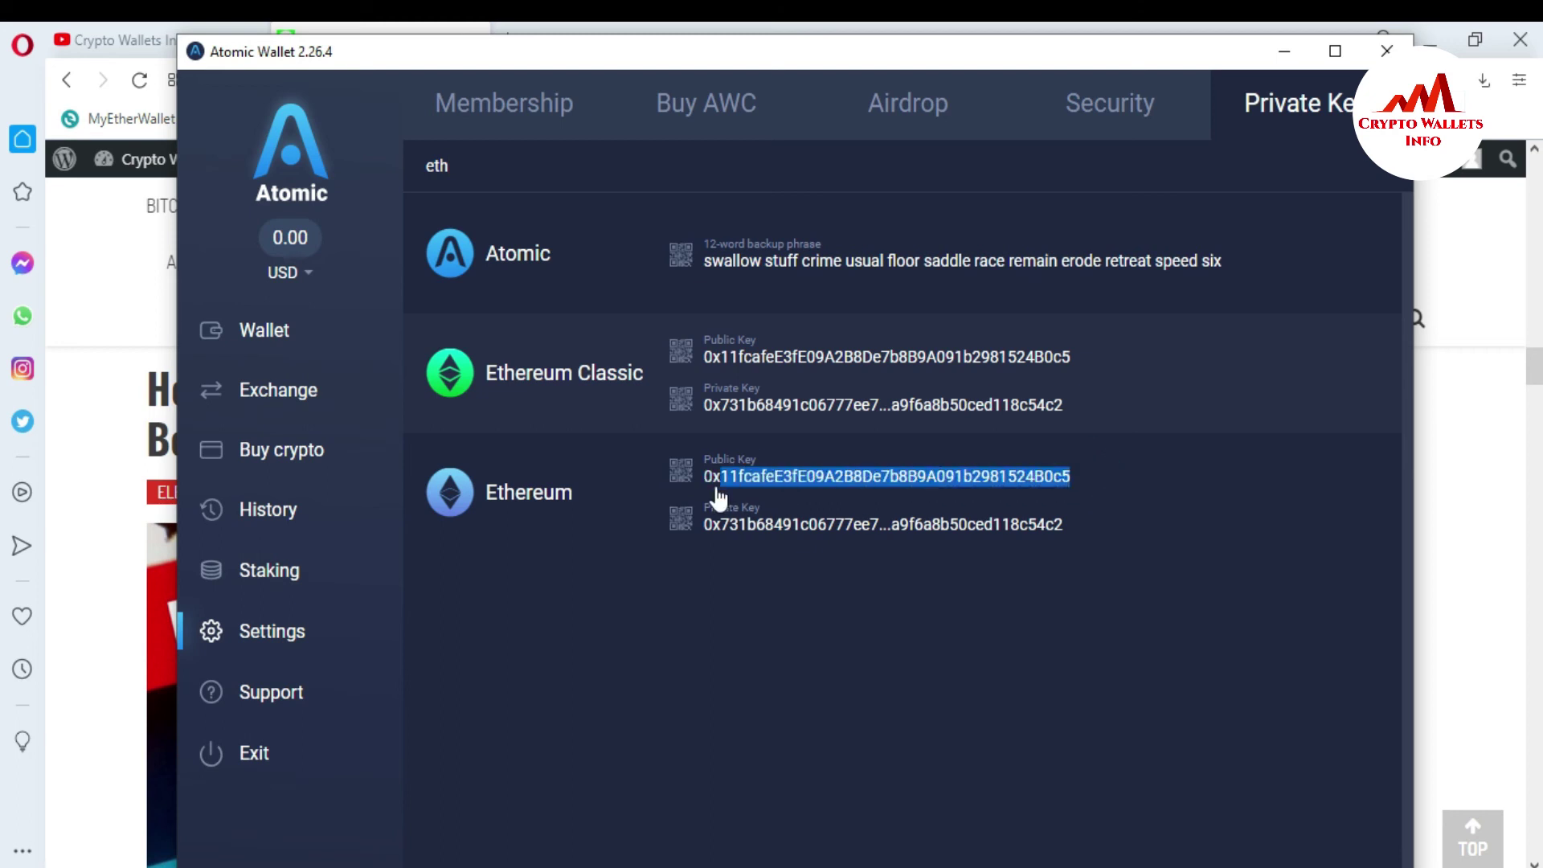
pyautogui.hotkey('alt', 'Tab')
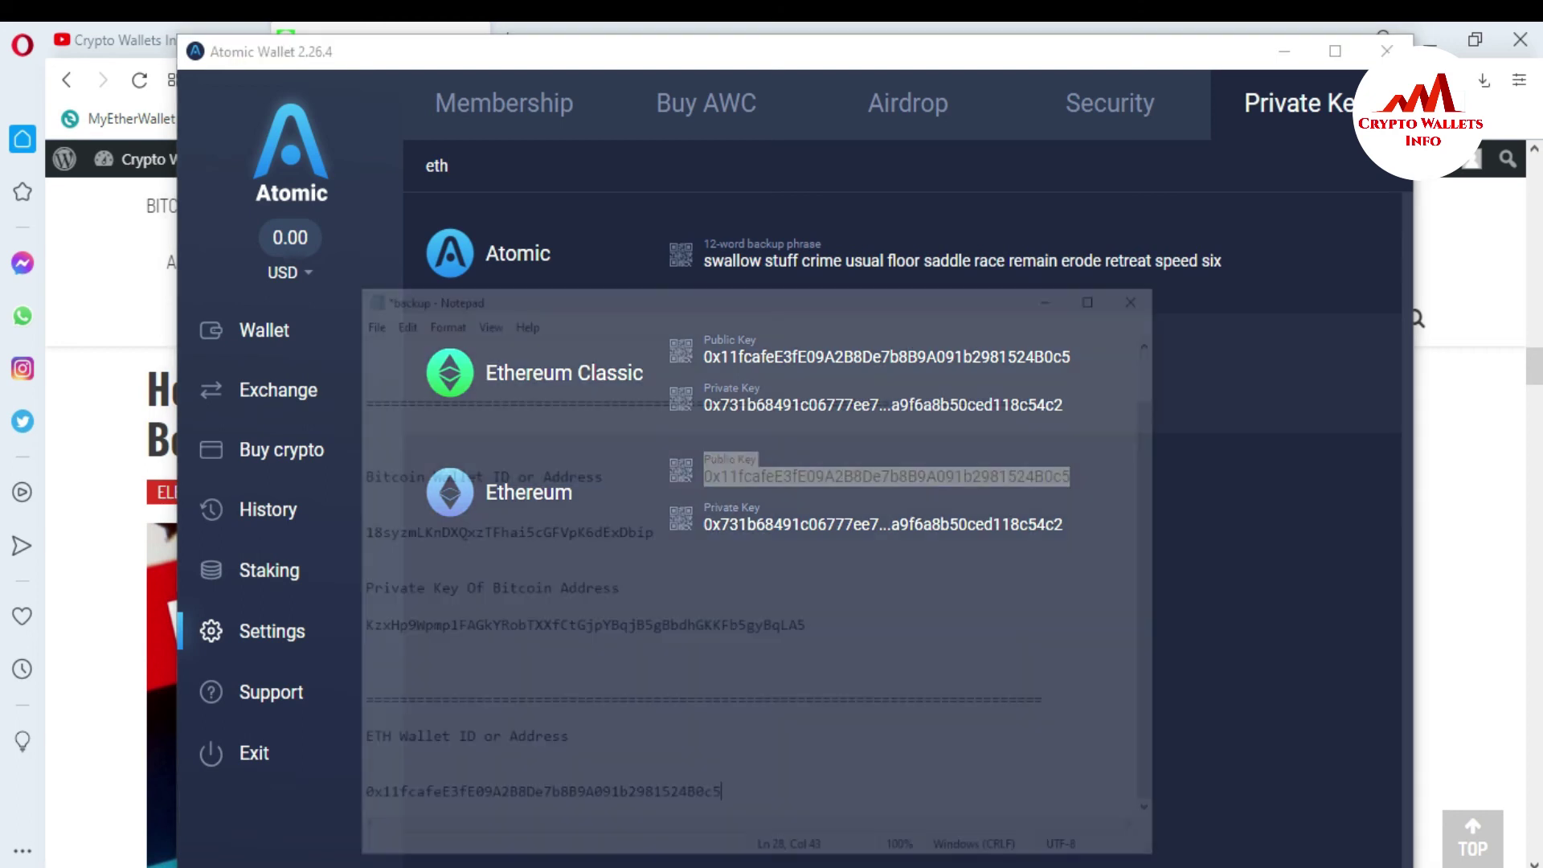
pyautogui.click(715, 755)
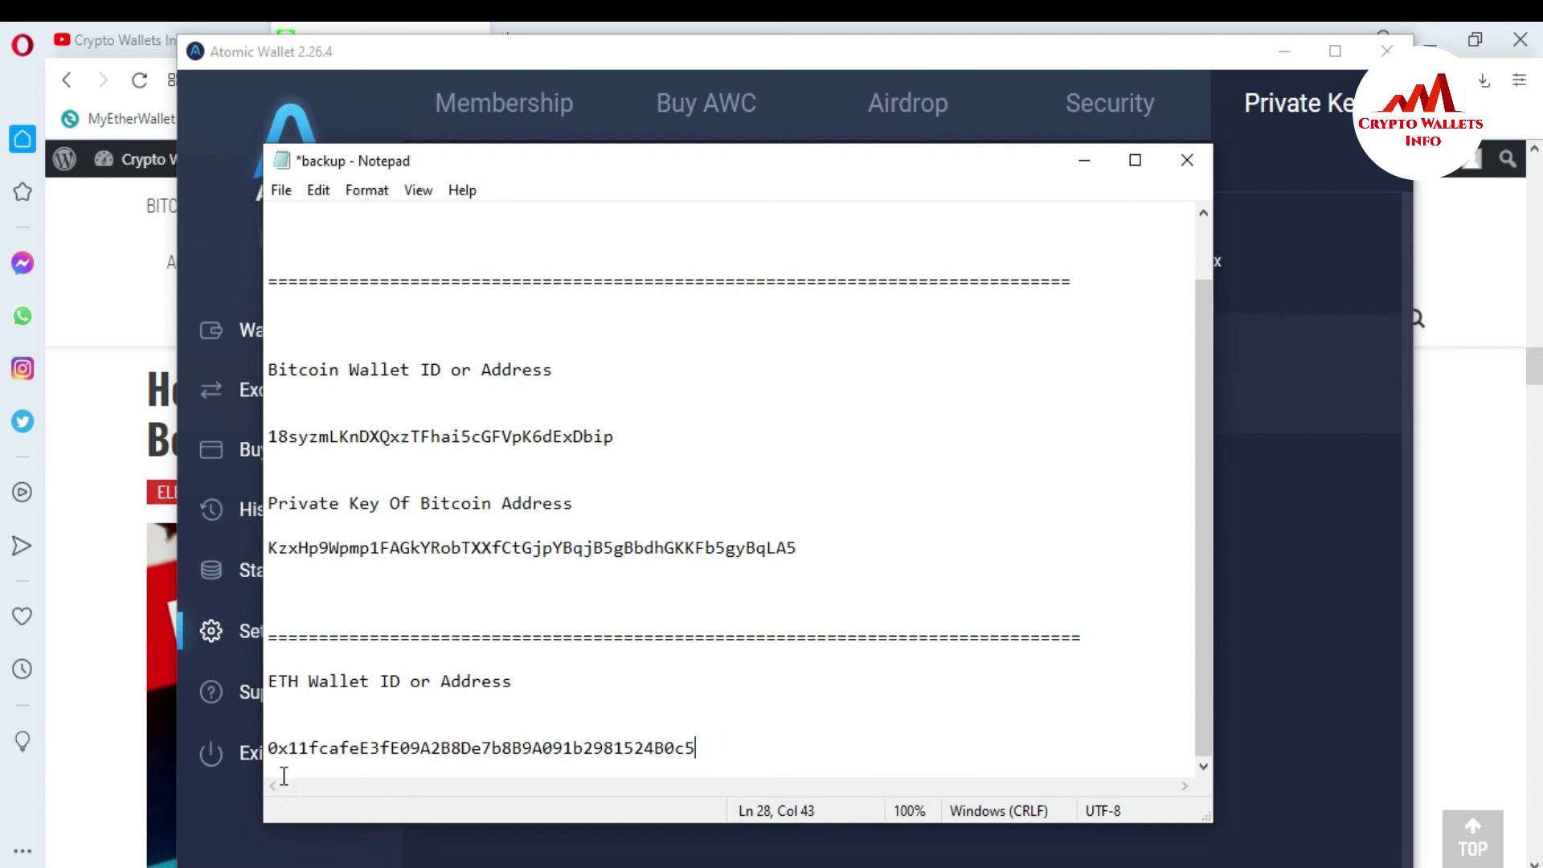
pyautogui.click(1082, 161)
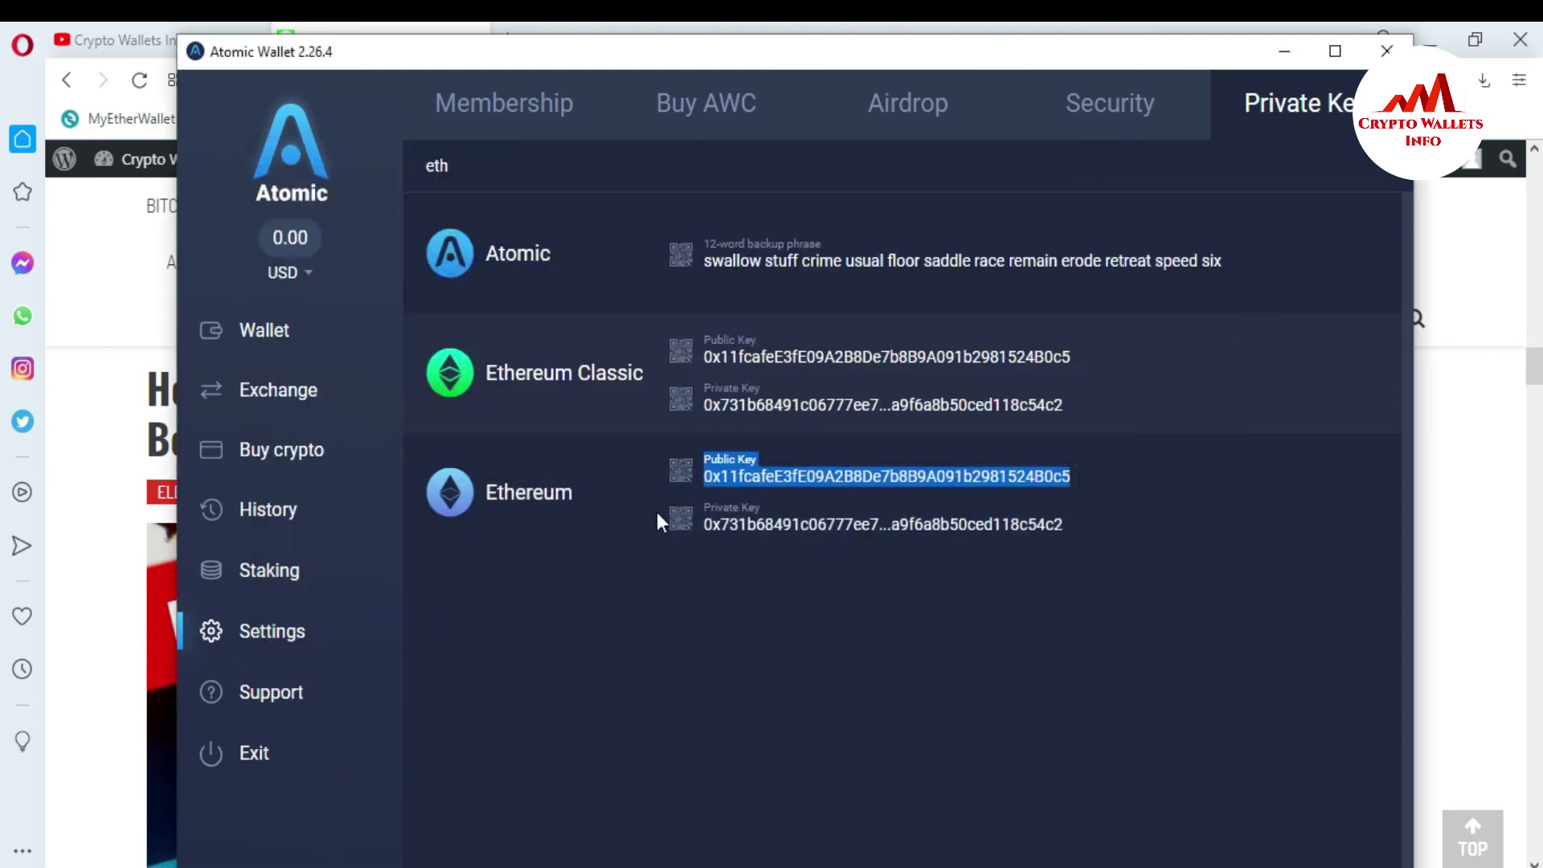
# Copy the full Ethereum private key into the backup note under a new heading "ETH Wallet Private Key" below the ETH address
pyautogui.click(1088, 477)
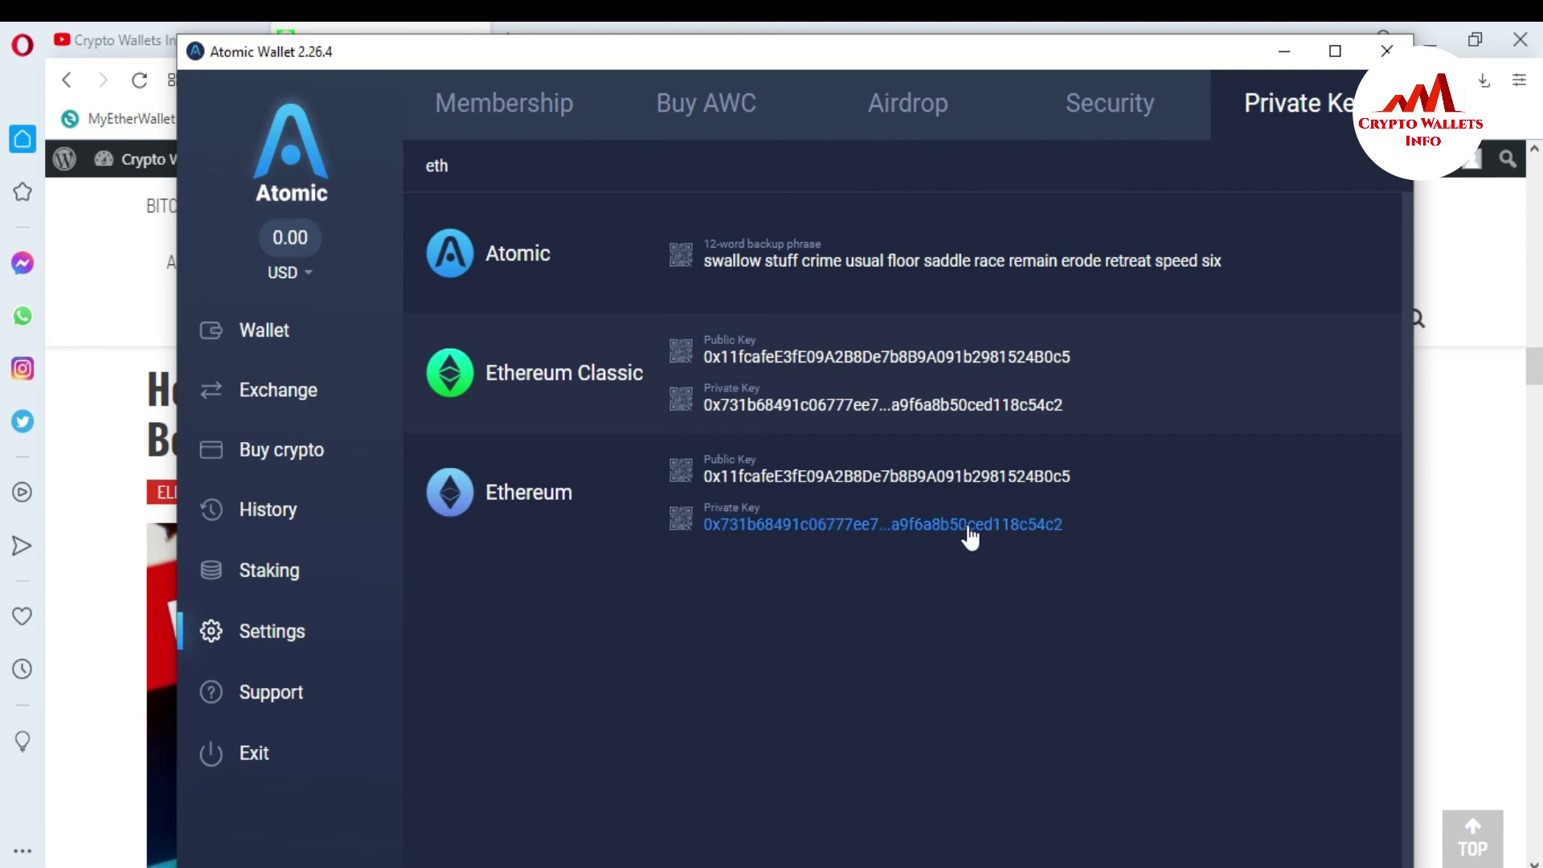
pyautogui.click(874, 532)
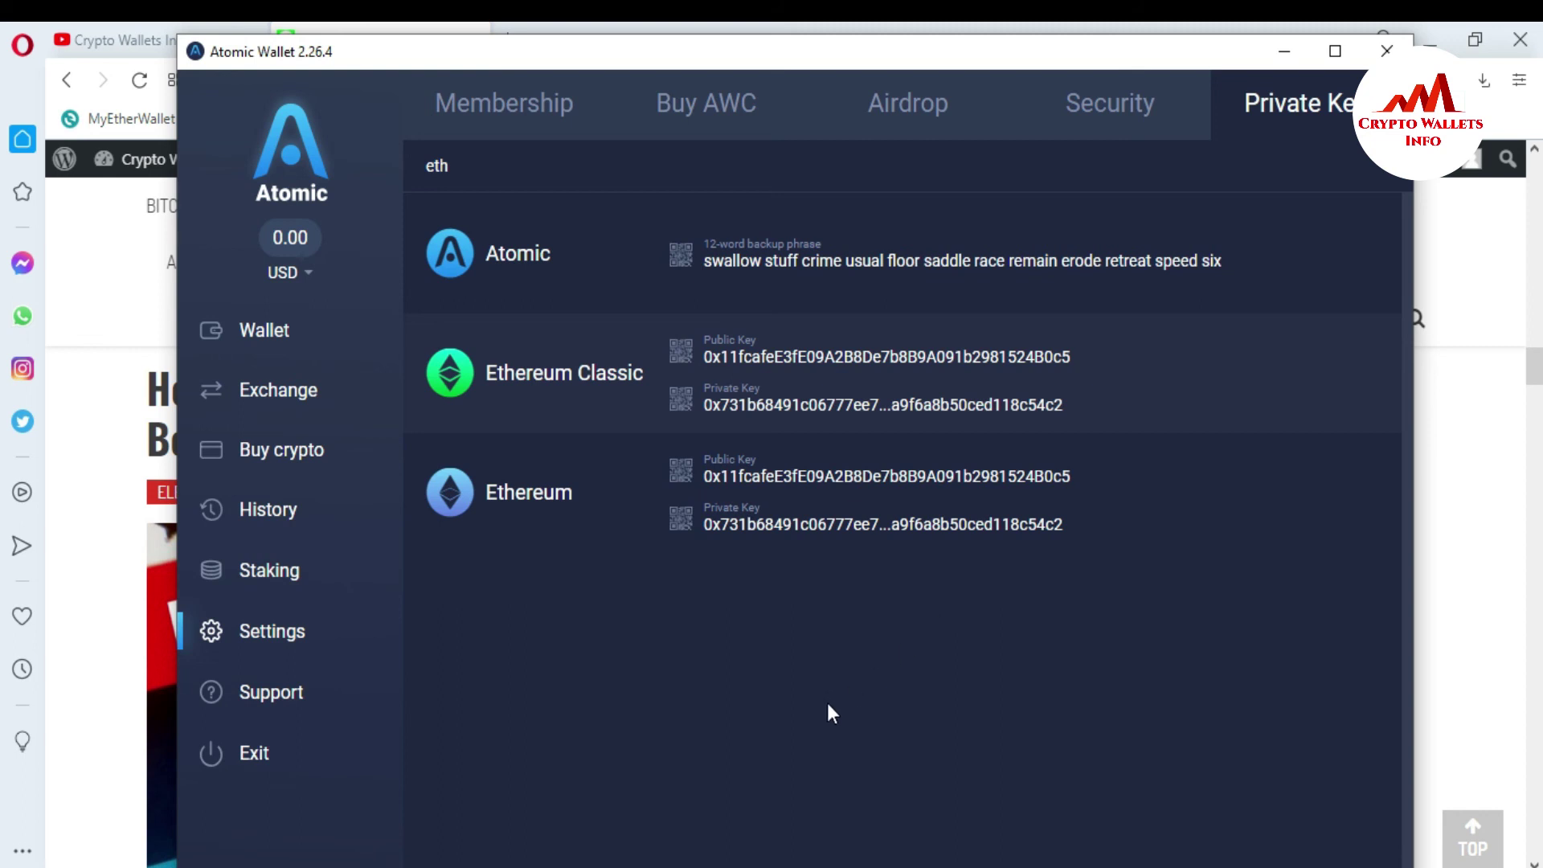
pyautogui.click(772, 865)
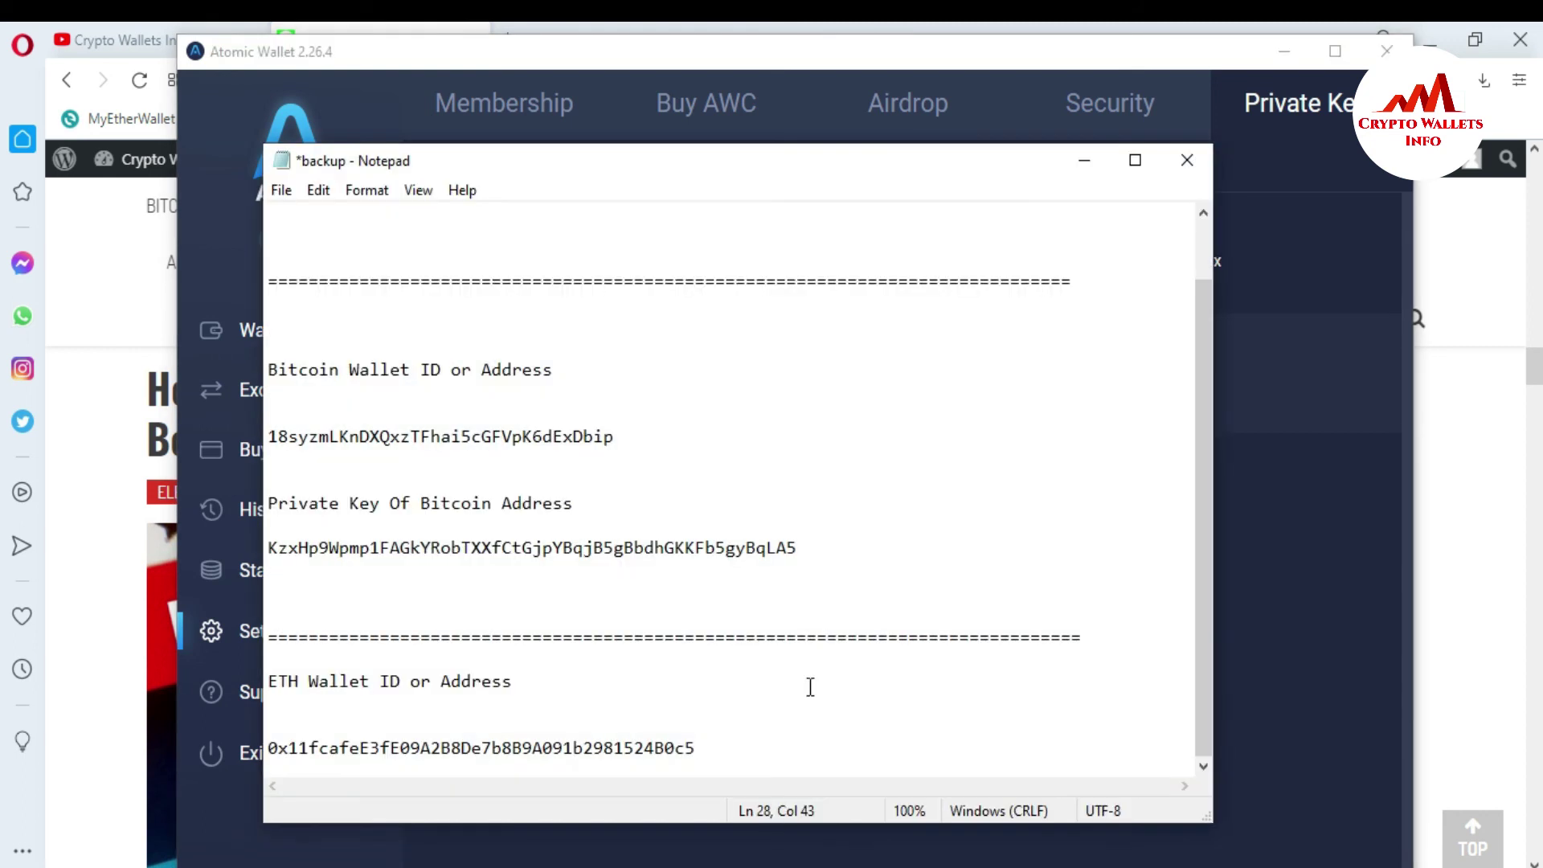
pyautogui.press('Return')
pyautogui.press('Return')
pyautogui.press('Return')
pyautogui.write('ETH ')
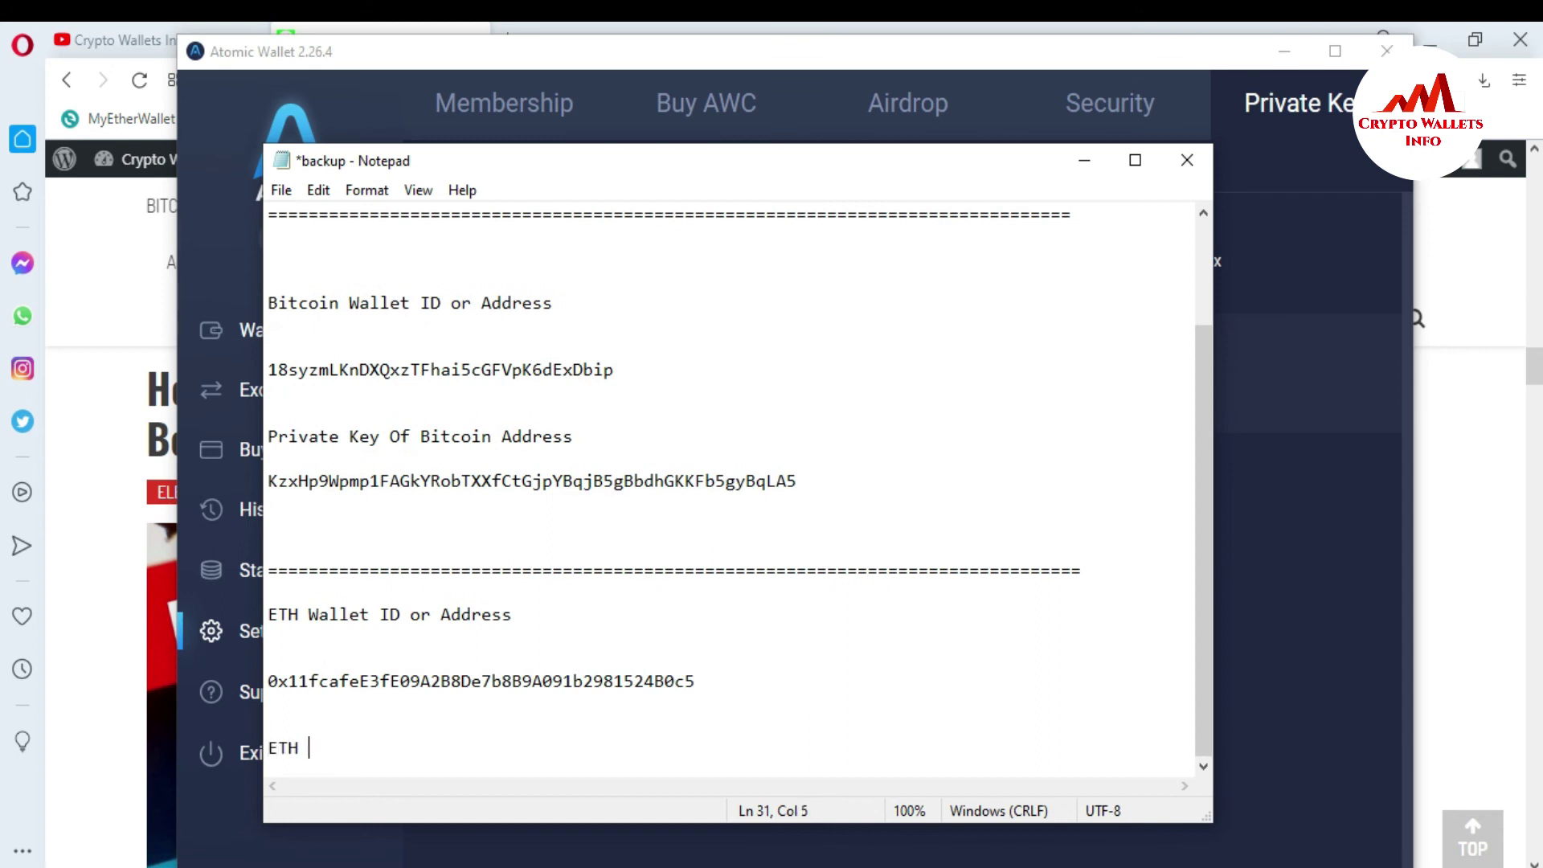
pyautogui.write('Wallet Private Key')
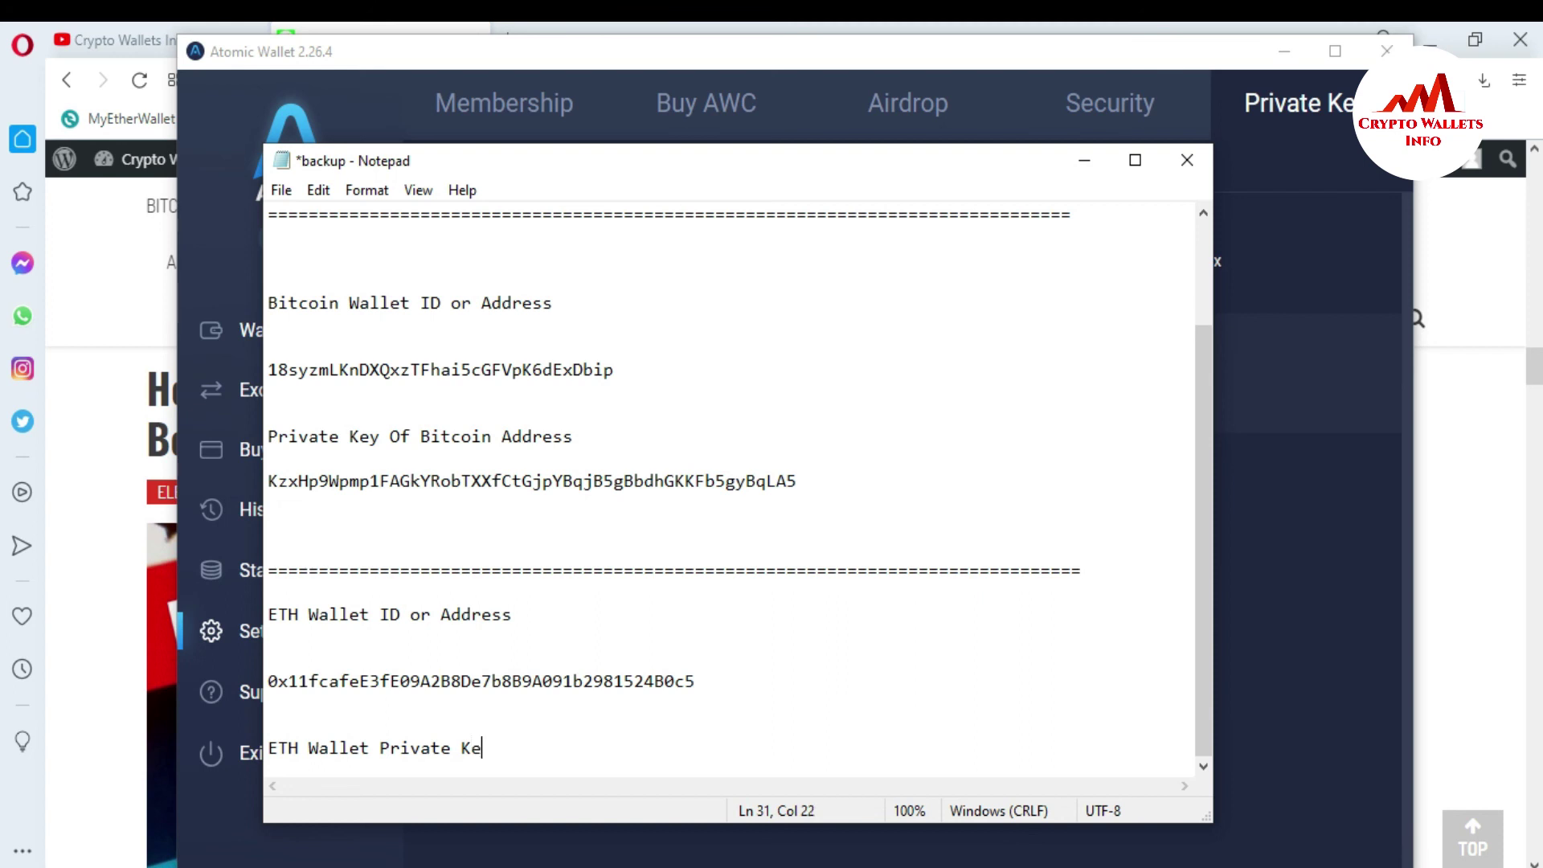
pyautogui.press('Return')
pyautogui.press('Return')
pyautogui.press('Return')
pyautogui.hotkey('ctrl', 'v')
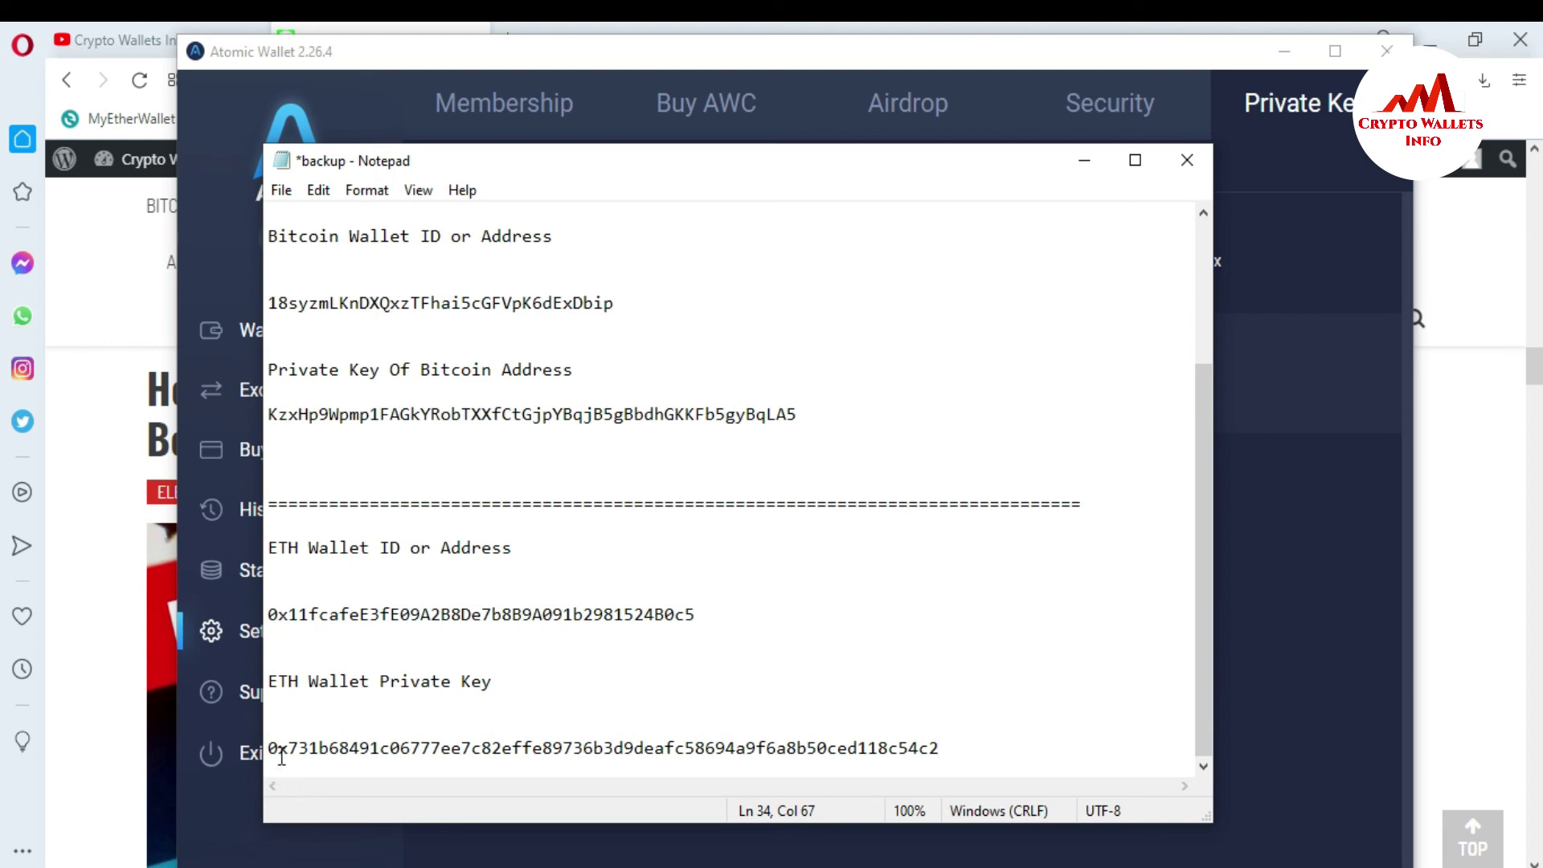
# Check the ETH private key in the backup note against the wallet's Ethereum entry, repositioning the note window, and minimize the note
pyautogui.moveTo(1016, 159); pyautogui.dragTo(1151, 215)
pyautogui.click(1214, 212)
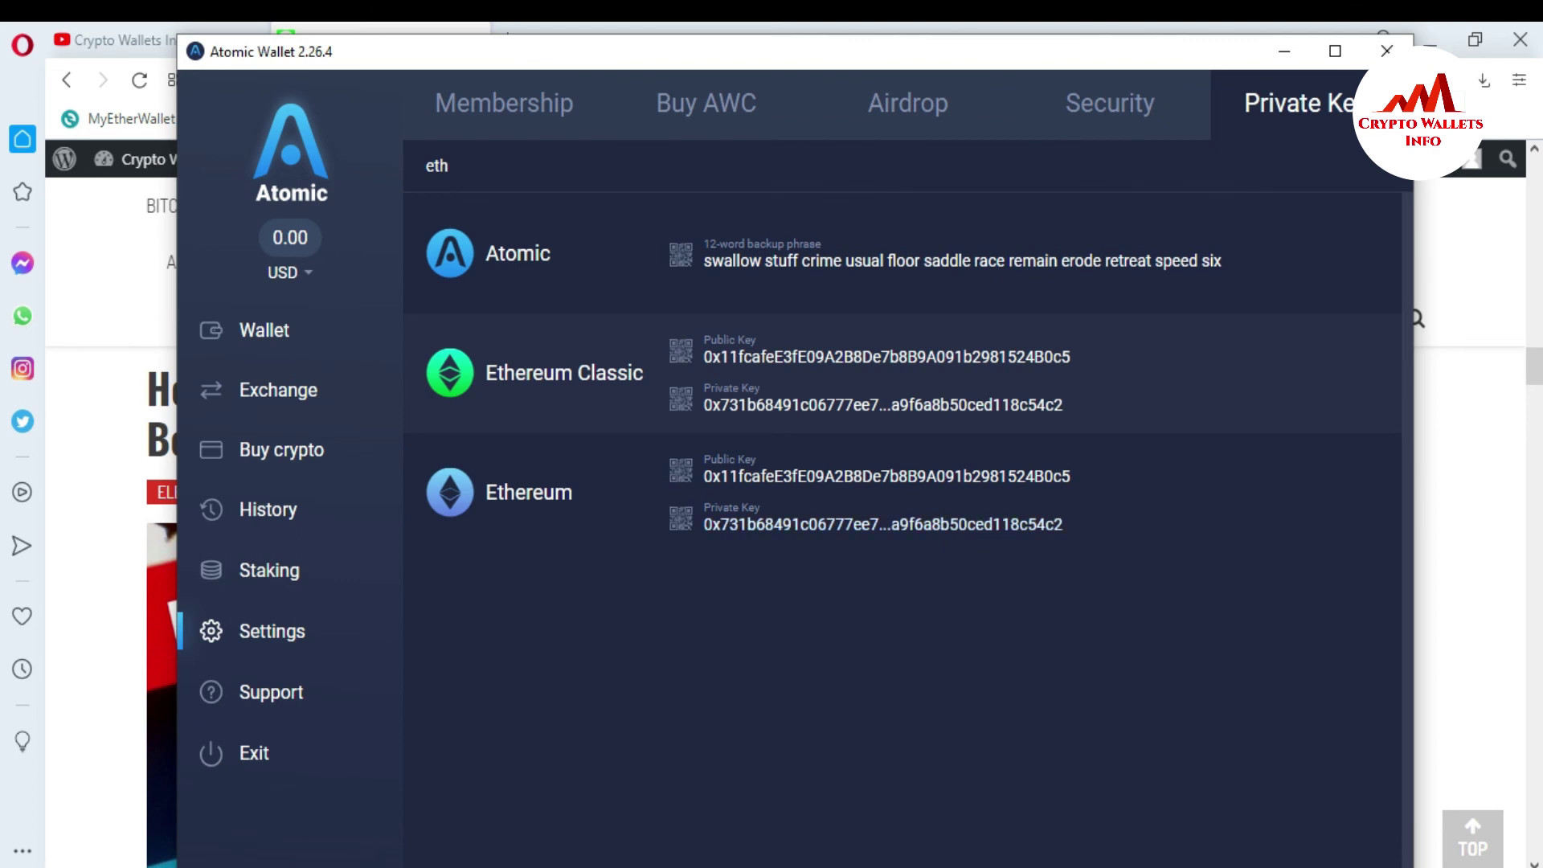
pyautogui.hotkey('alt', 'Tab')
pyautogui.moveTo(830, 217); pyautogui.dragTo(809, 119)
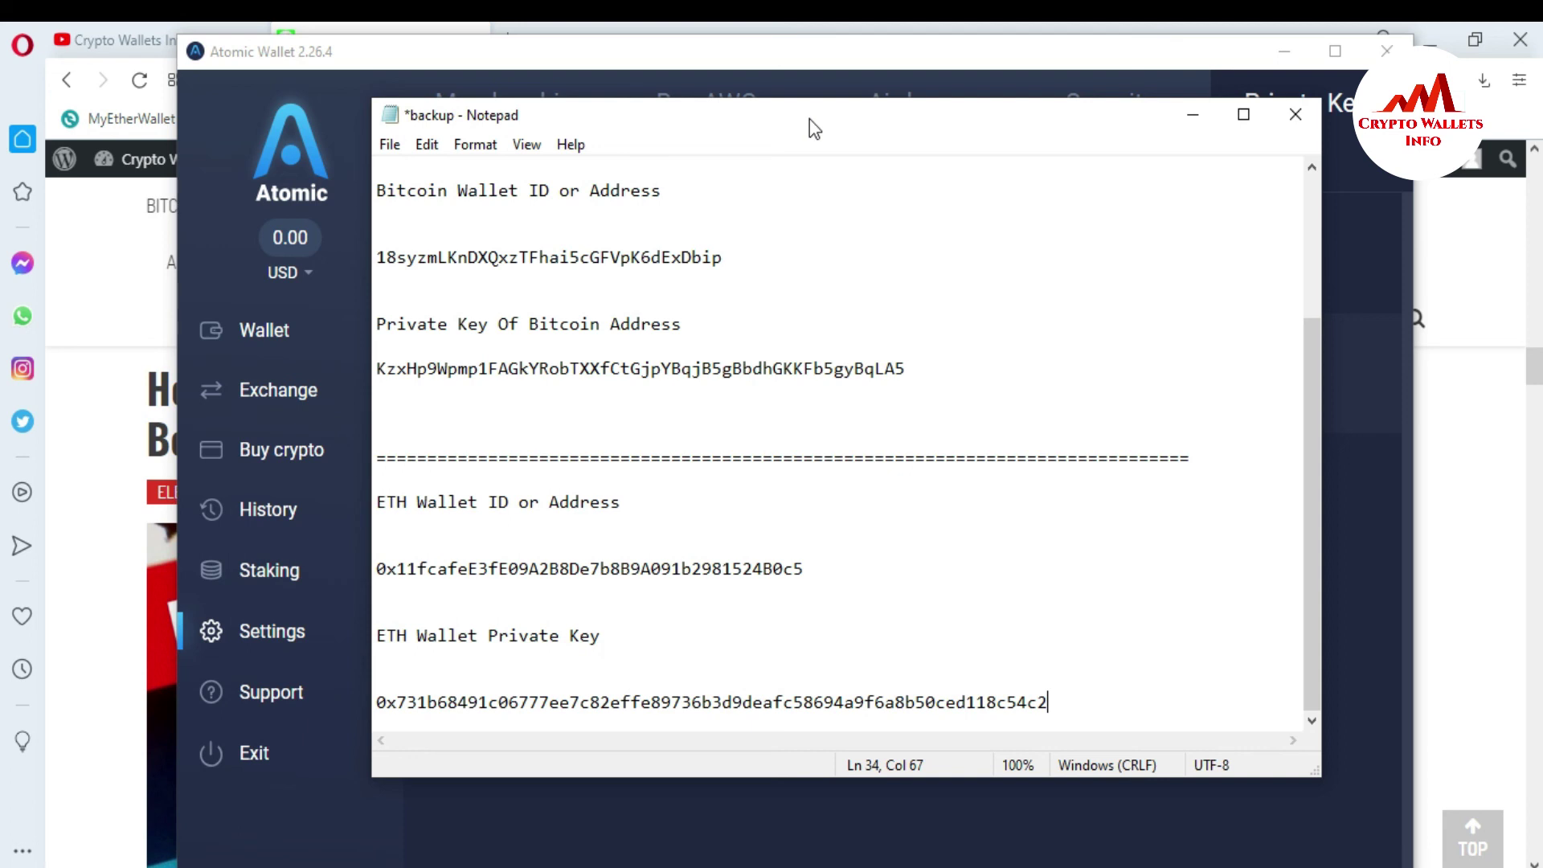
pyautogui.click(1181, 127)
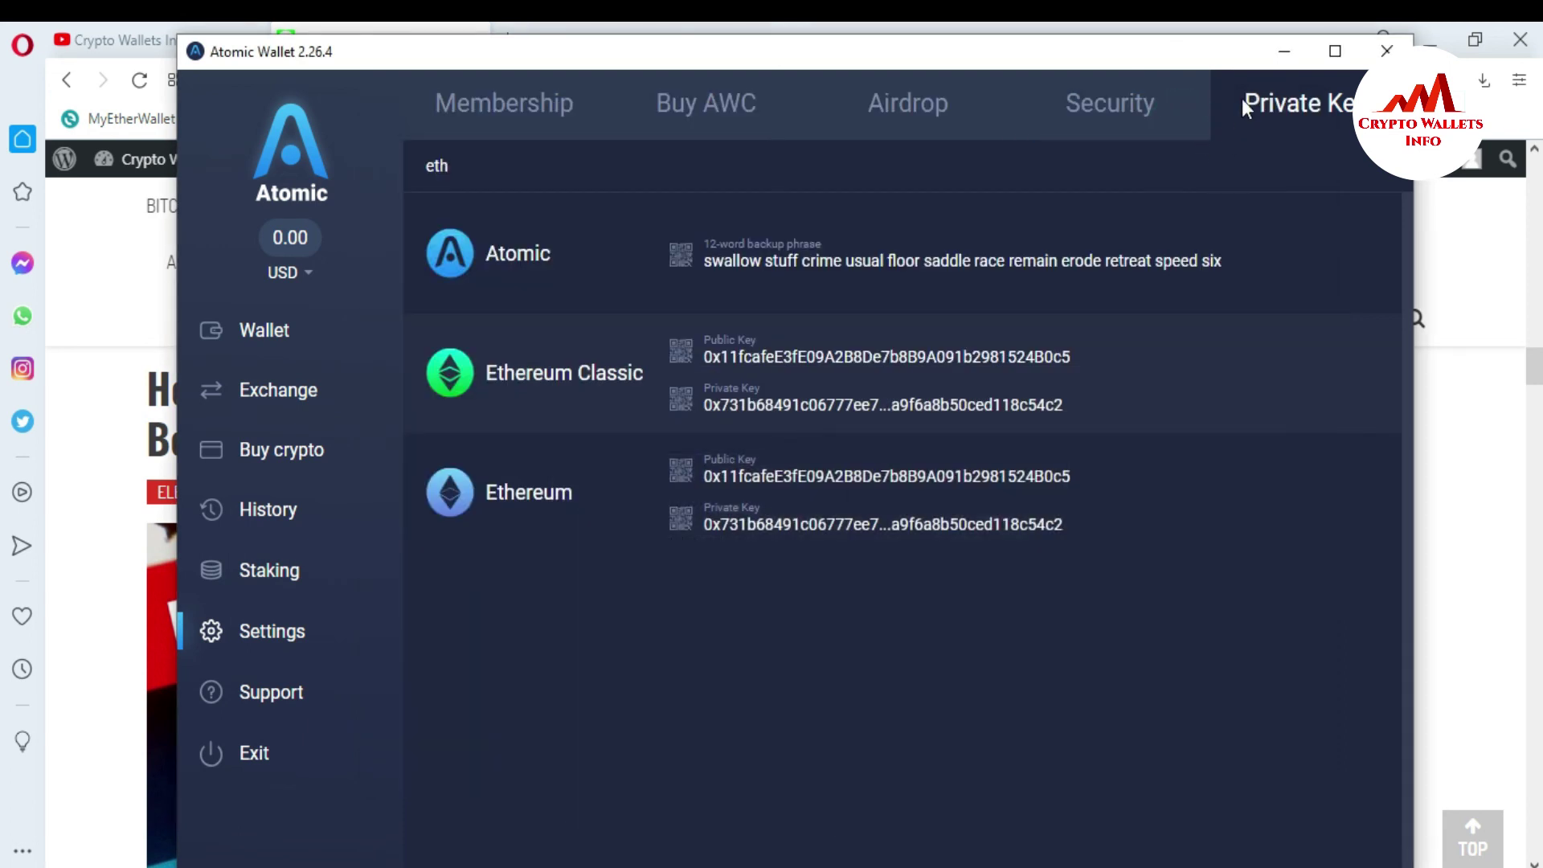
# Minimize the wallet and view the Crypto Wallets Info YouTube channel and the cryptowalletsinfo.com site in the browser
pyautogui.click(1273, 59)
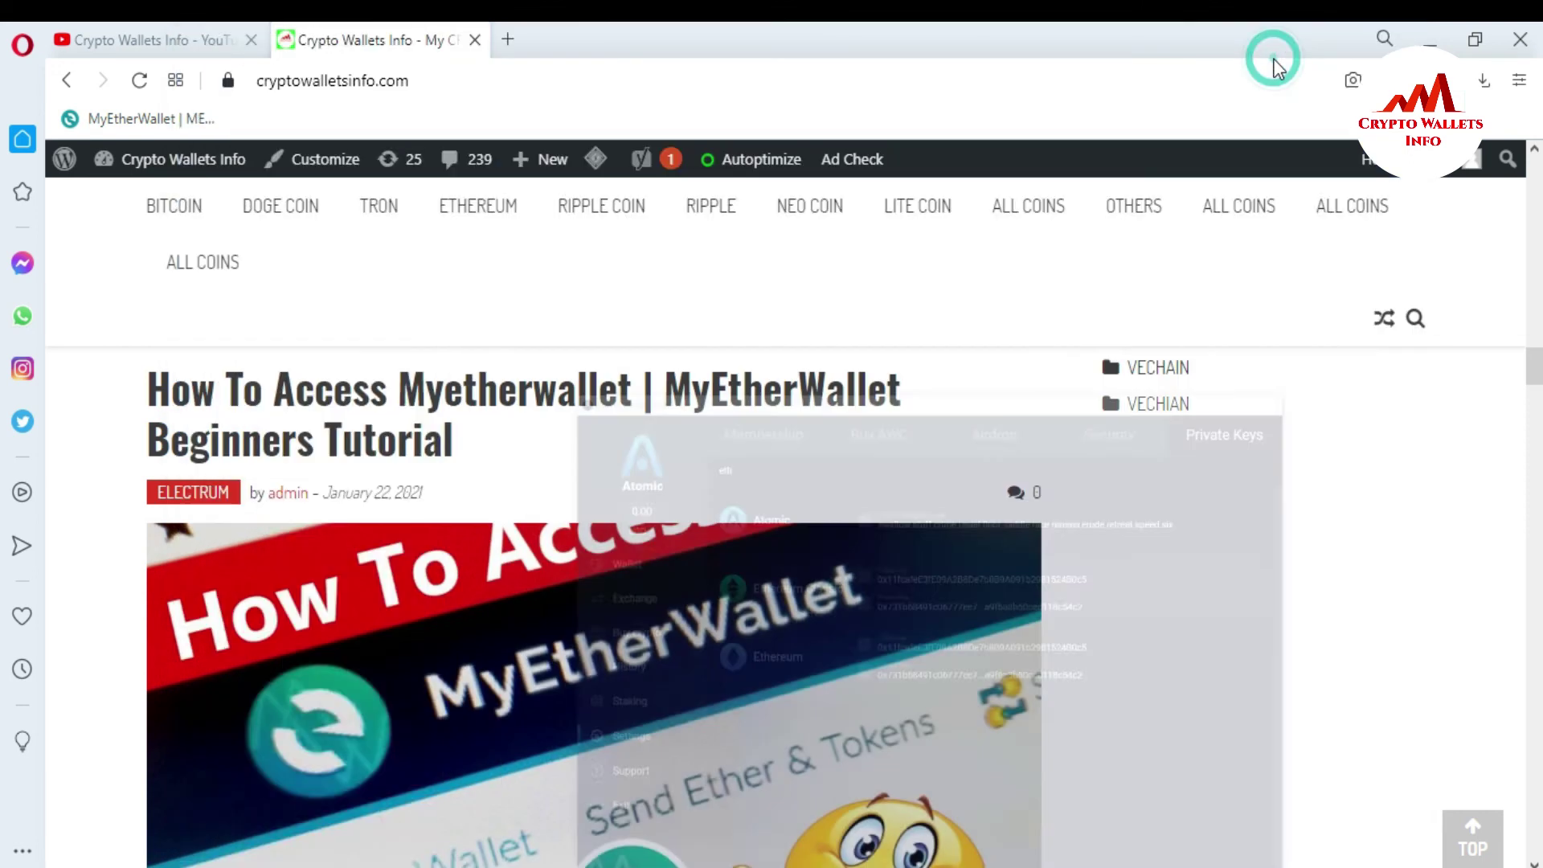
pyautogui.click(137, 36)
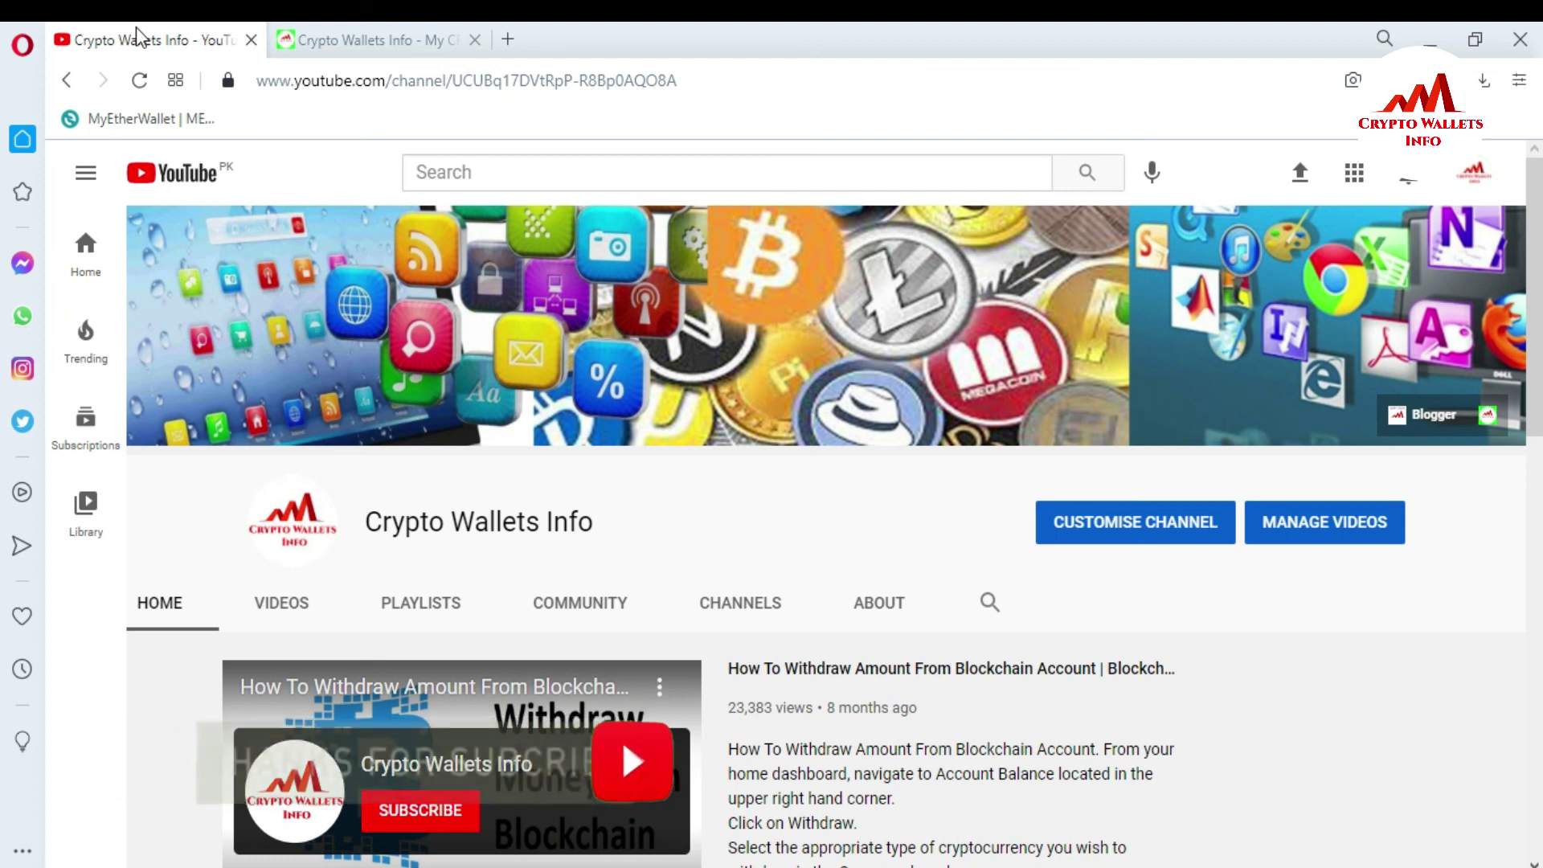
pyautogui.click(376, 36)
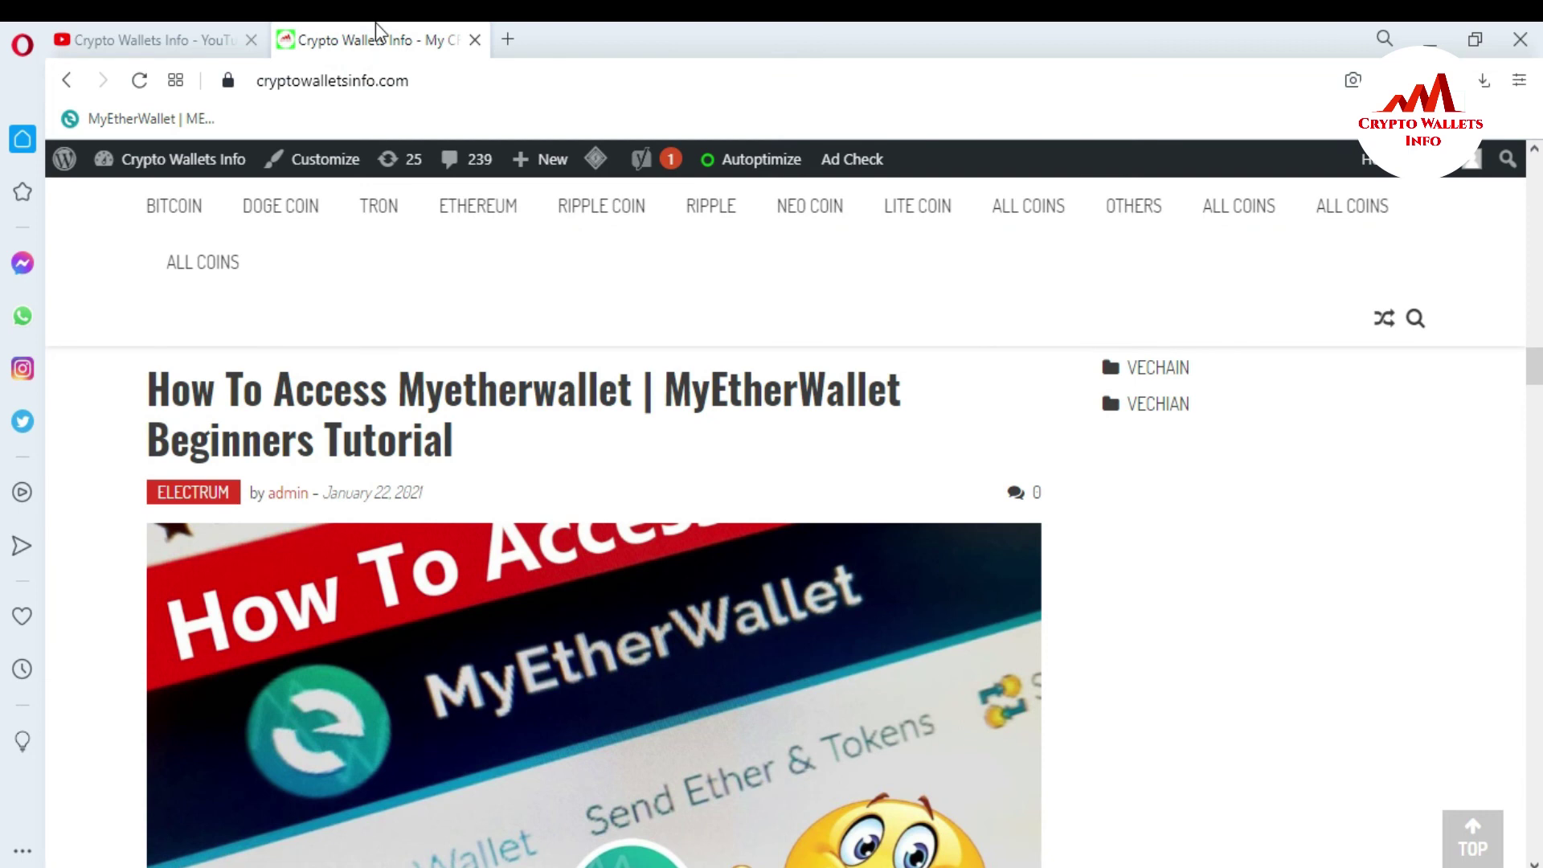